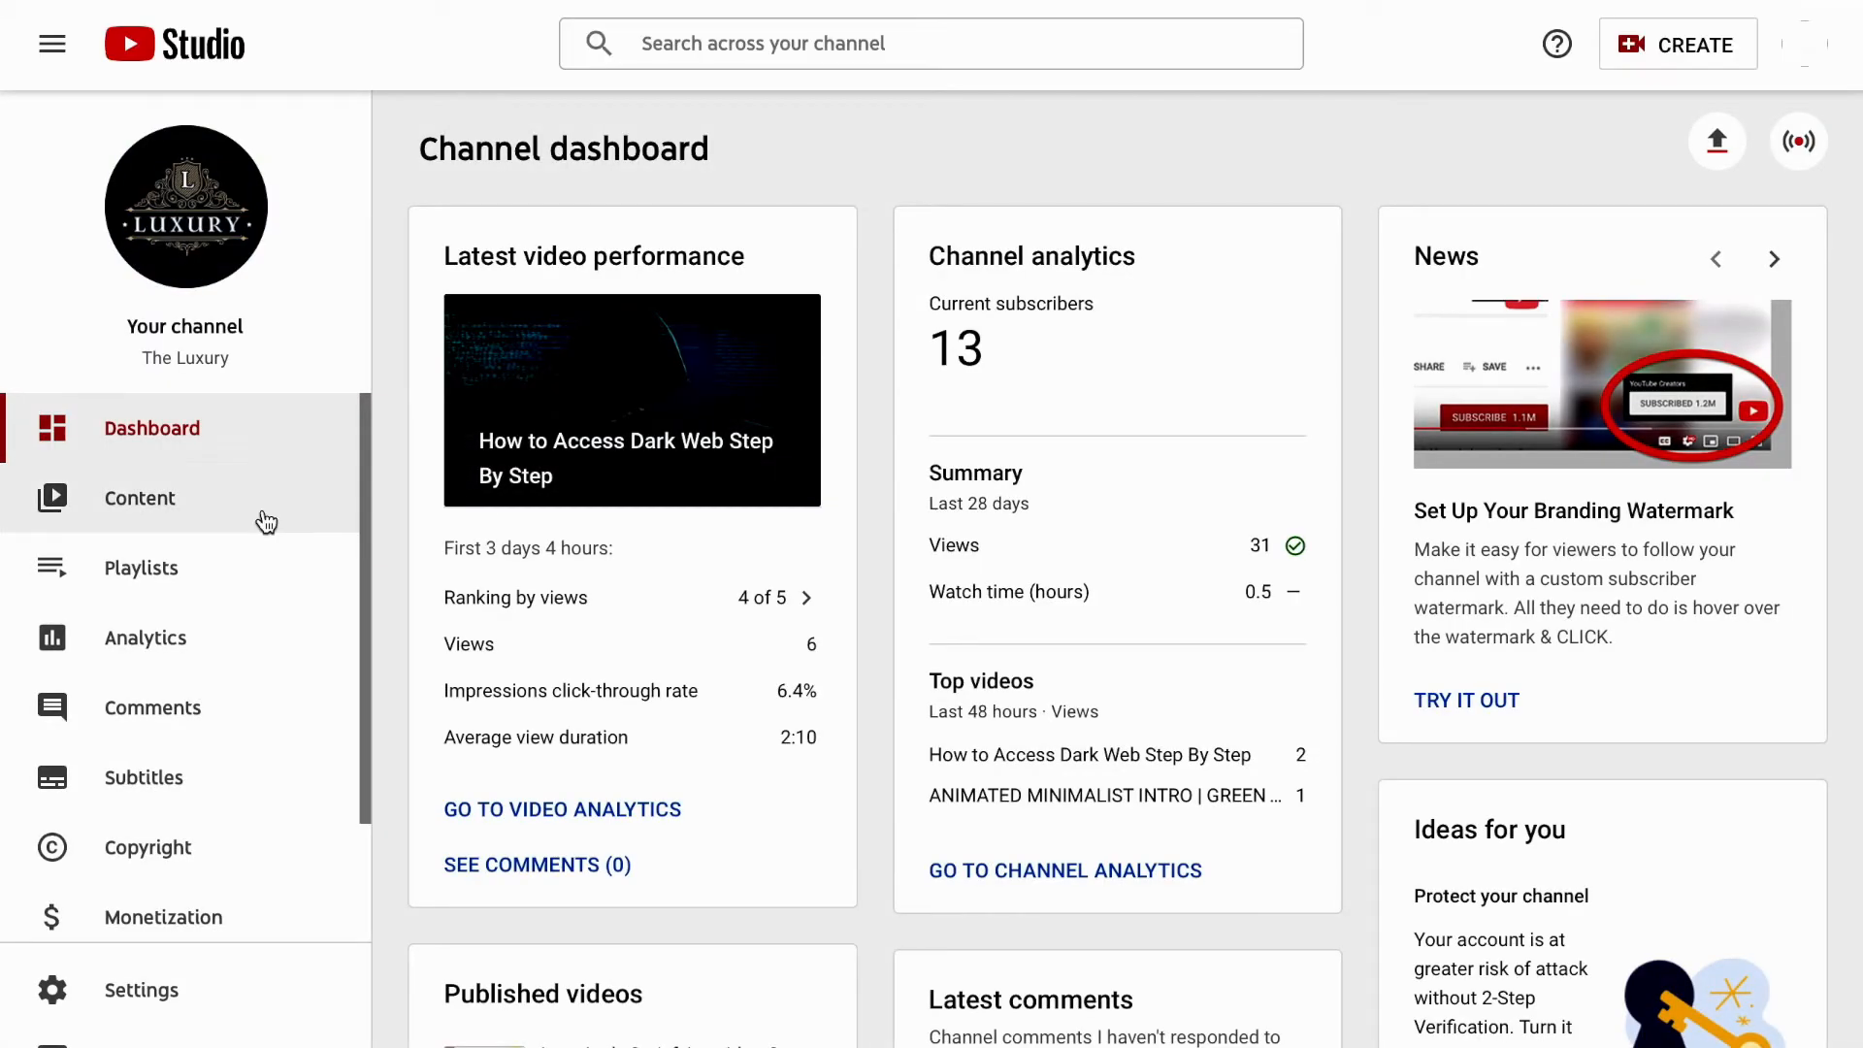
# Open the video "How to Access Dark Web Step By Step" from the channel content in the video editor
pyautogui.click(265, 521)
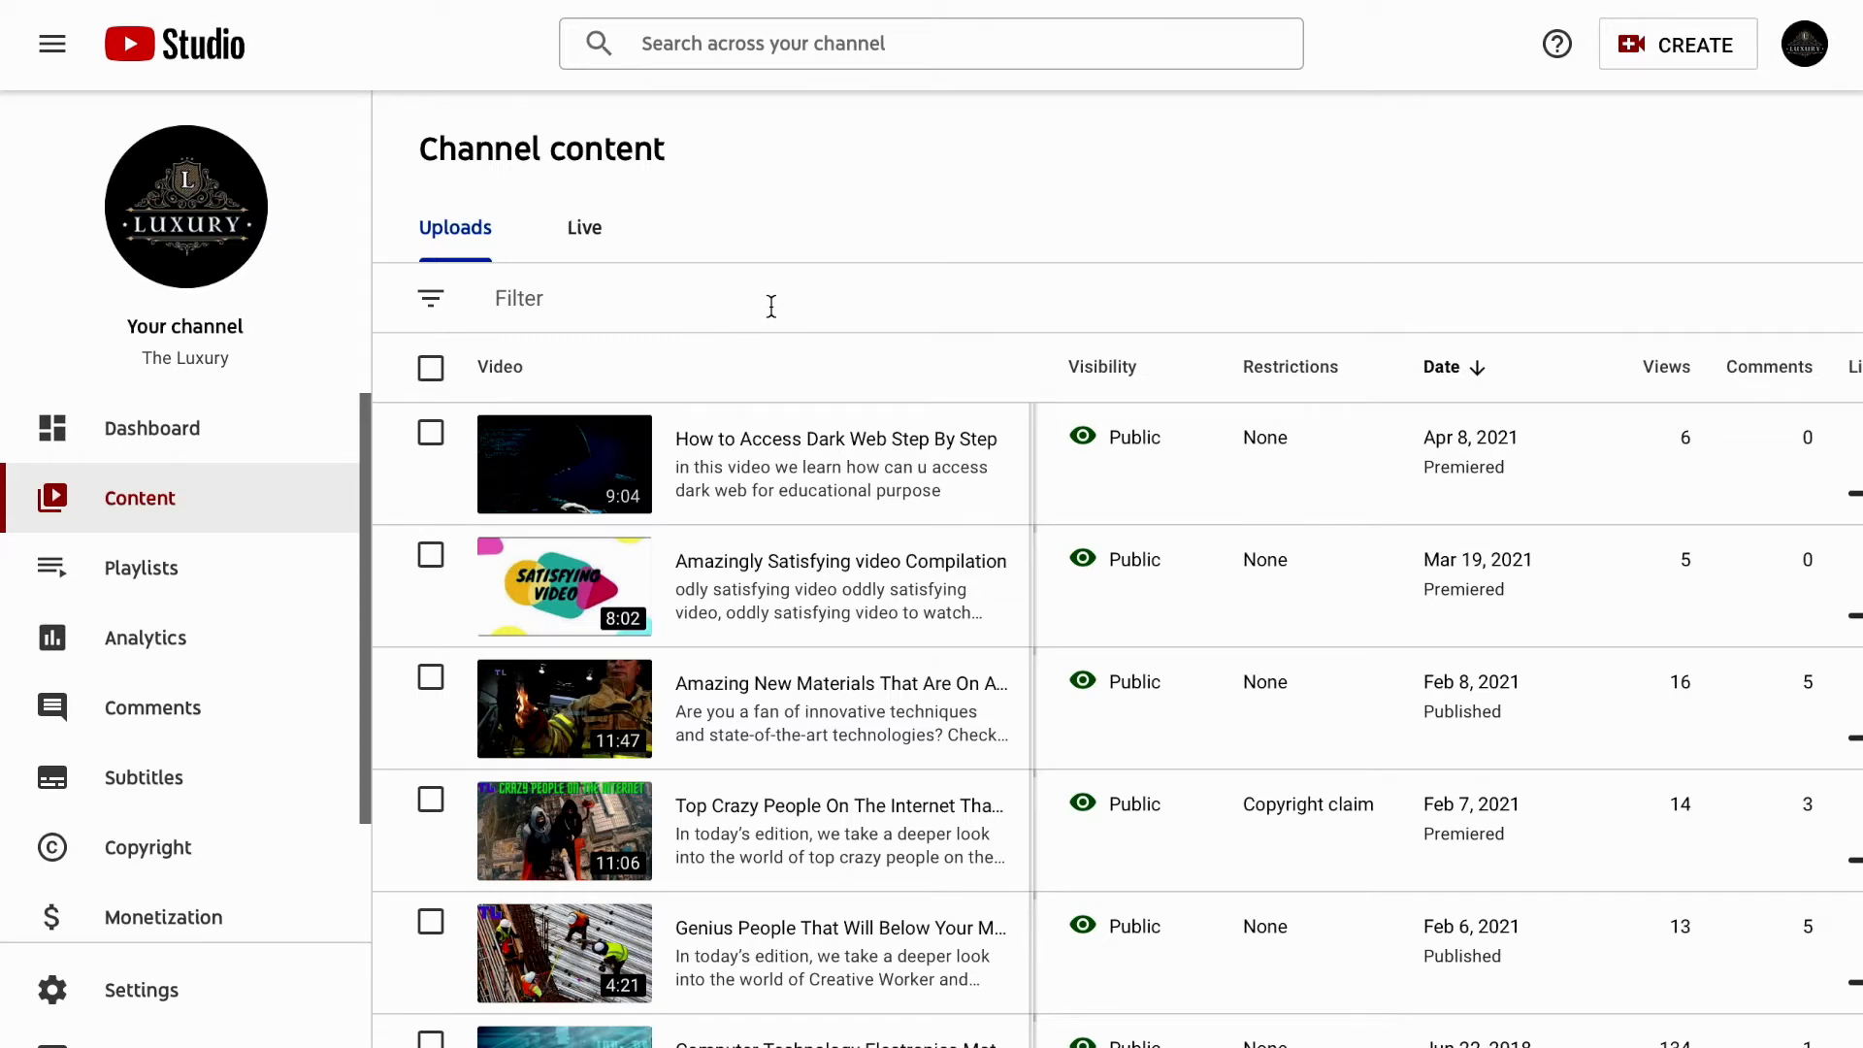
pyautogui.moveTo(671, 427)
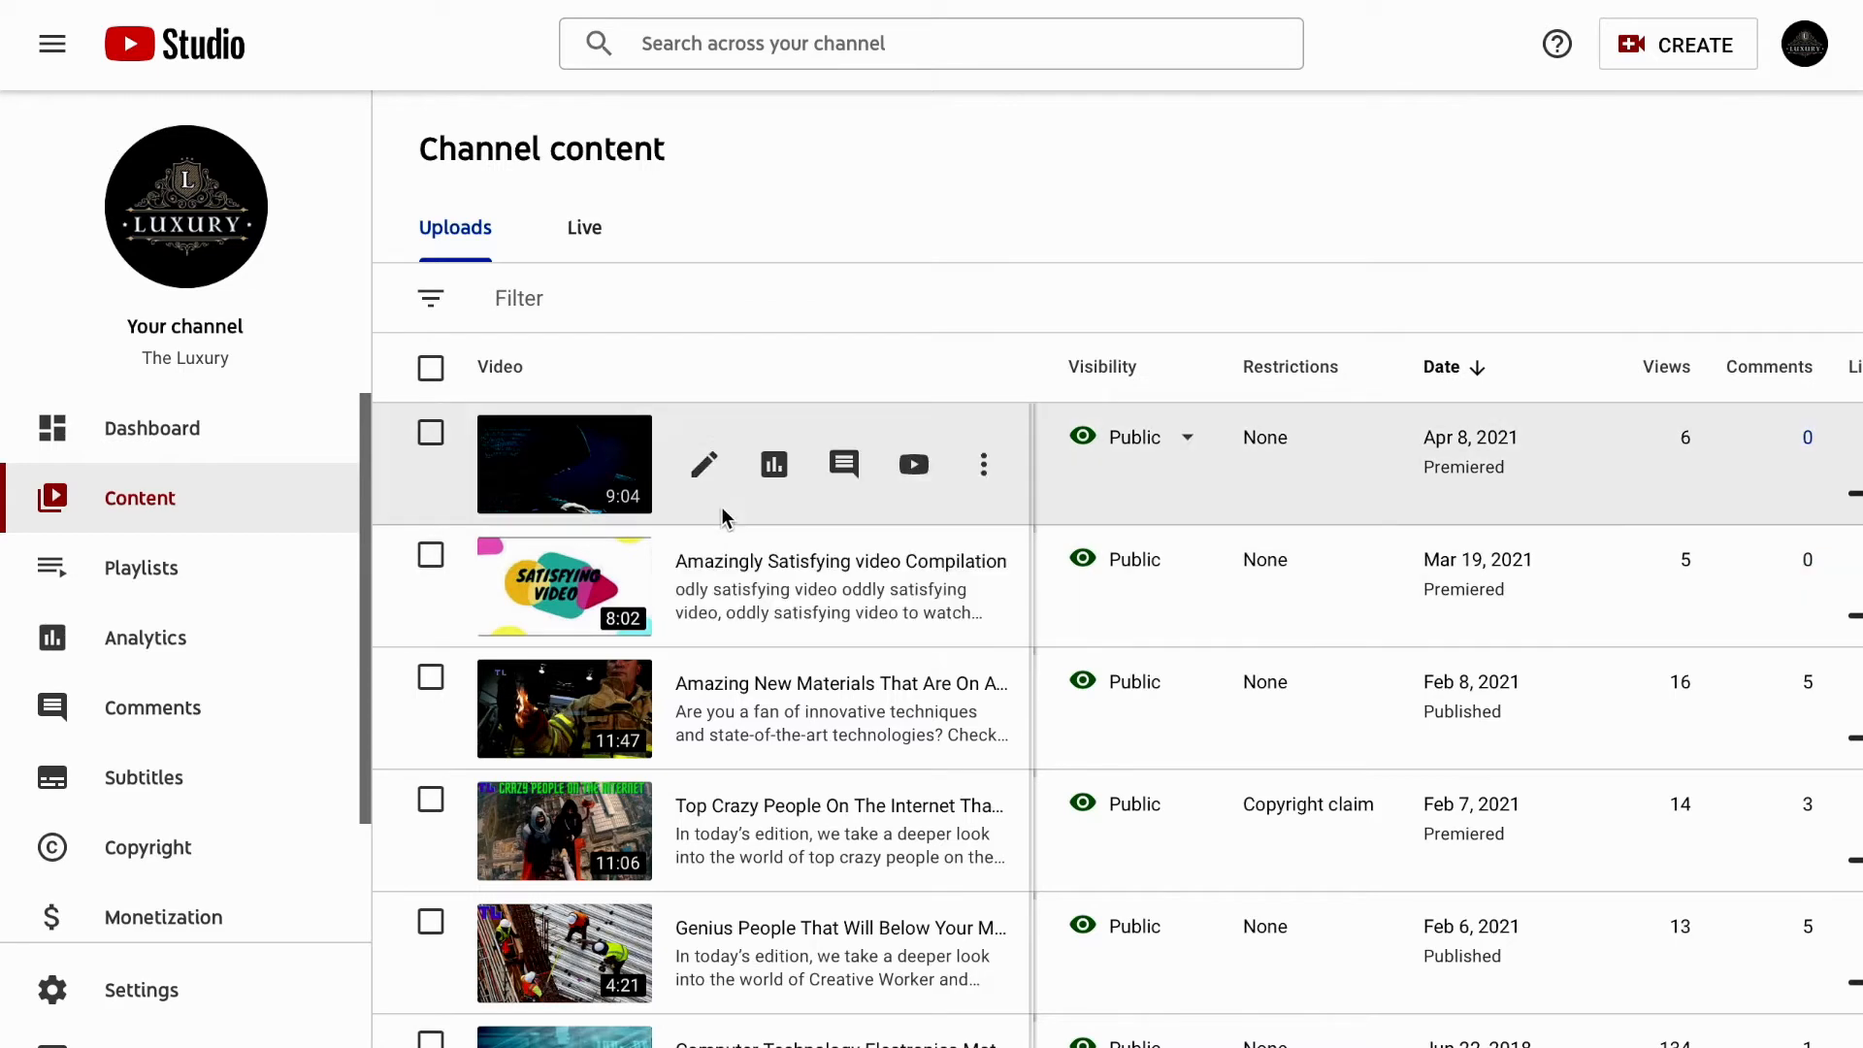
pyautogui.click(712, 471)
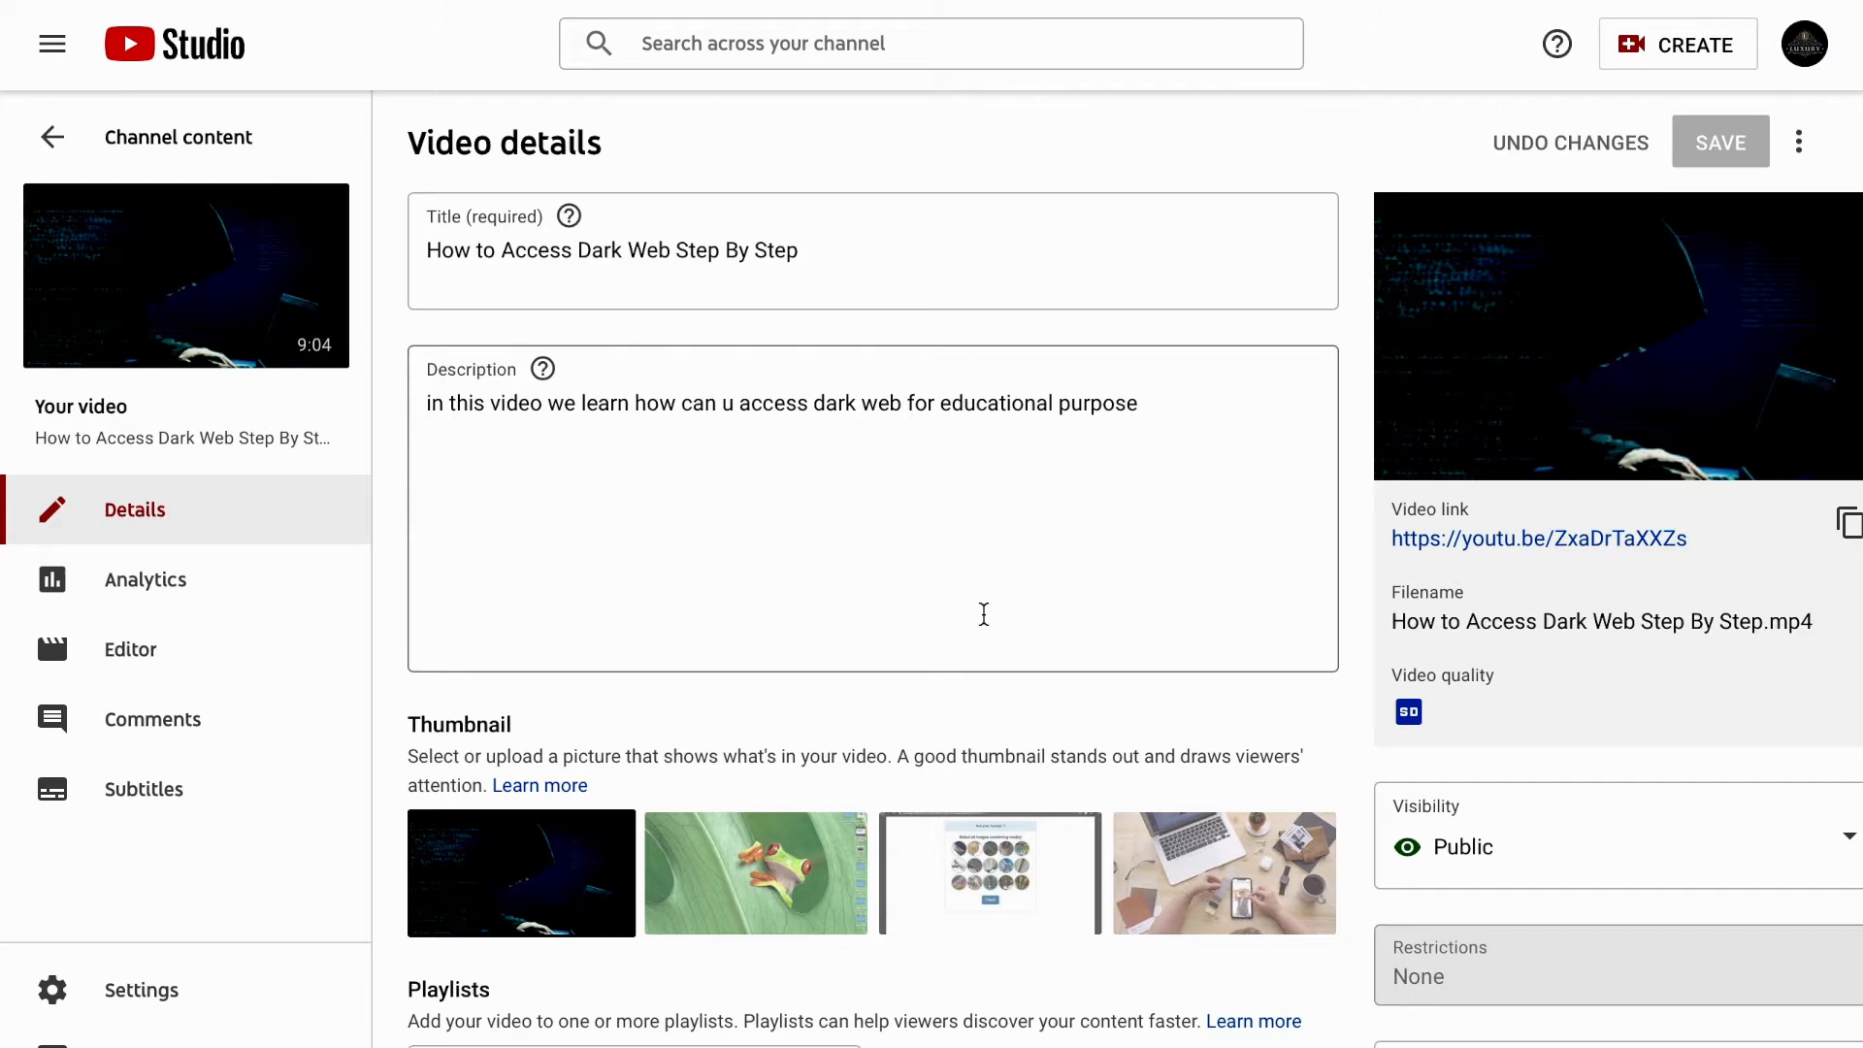
pyautogui.scroll(-1, 983, 614)
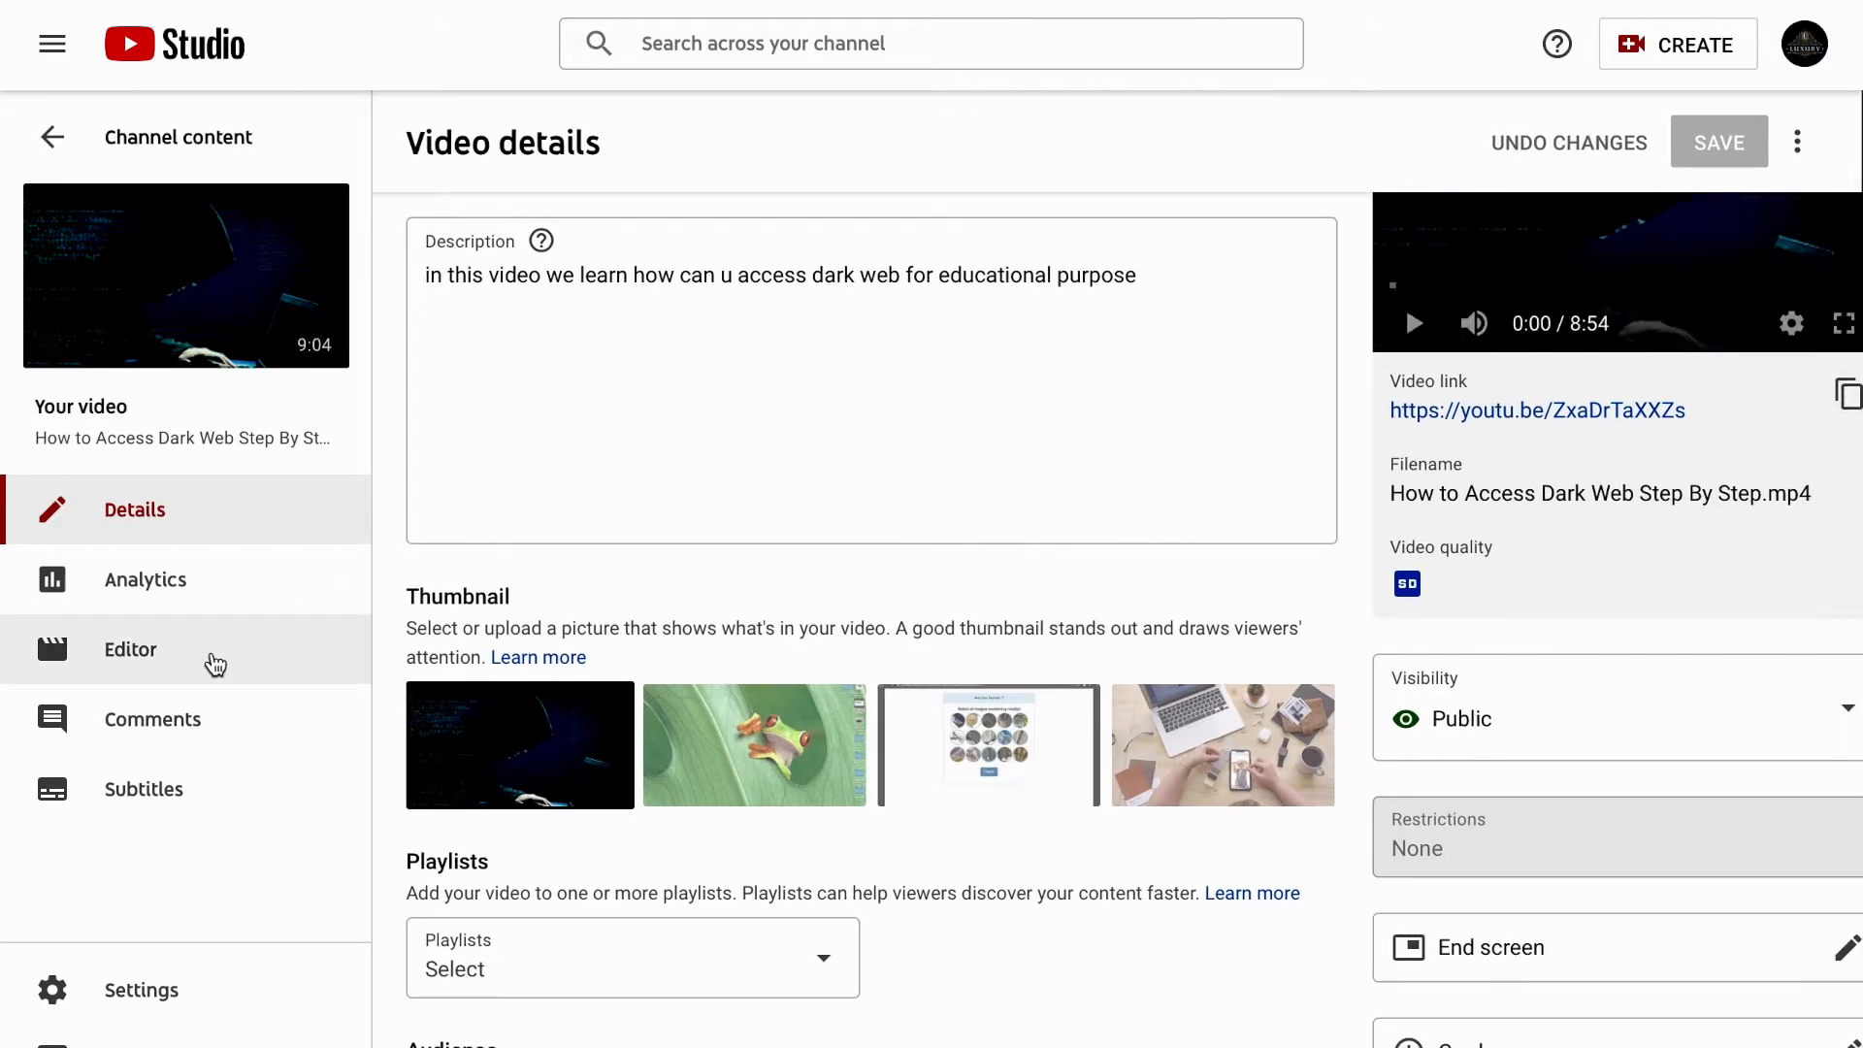
pyautogui.click(215, 664)
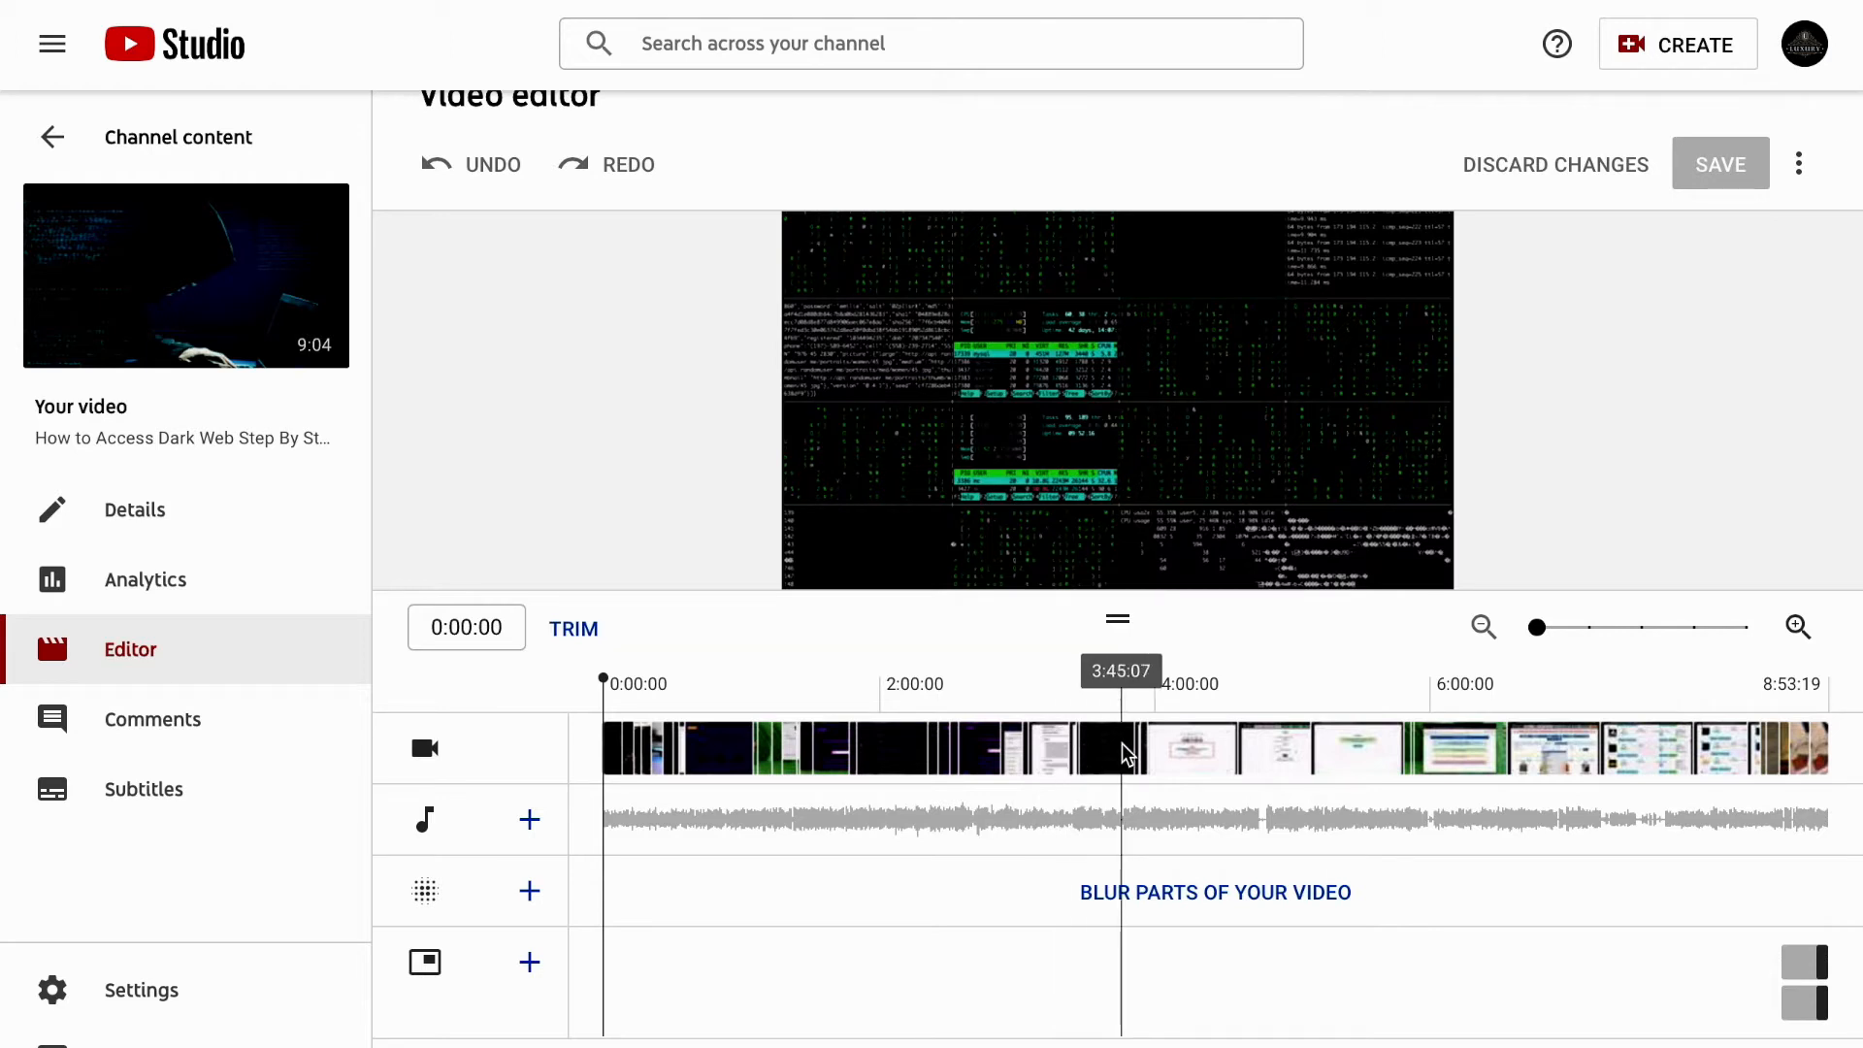
# Add a custom blur at 3:30:01 and place it over the image grid of the "Are you human?" form
pyautogui.click(1085, 759)
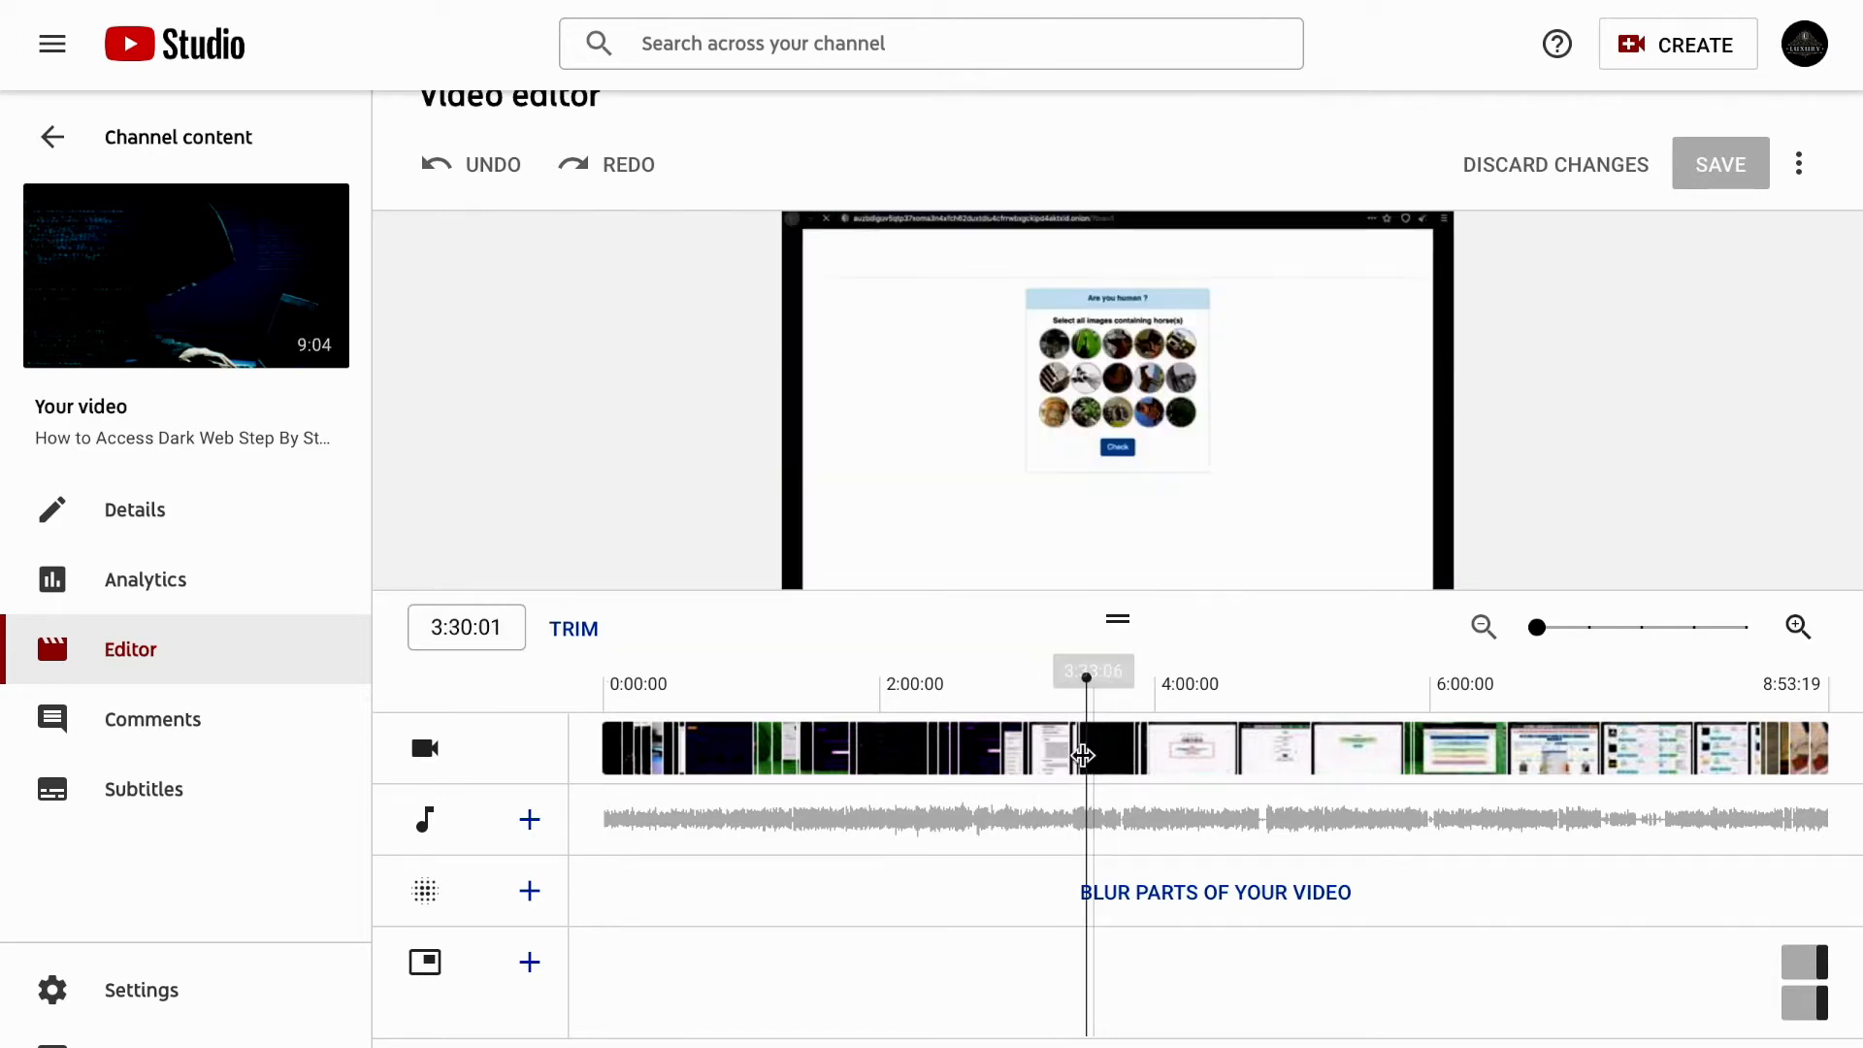
pyautogui.click(531, 892)
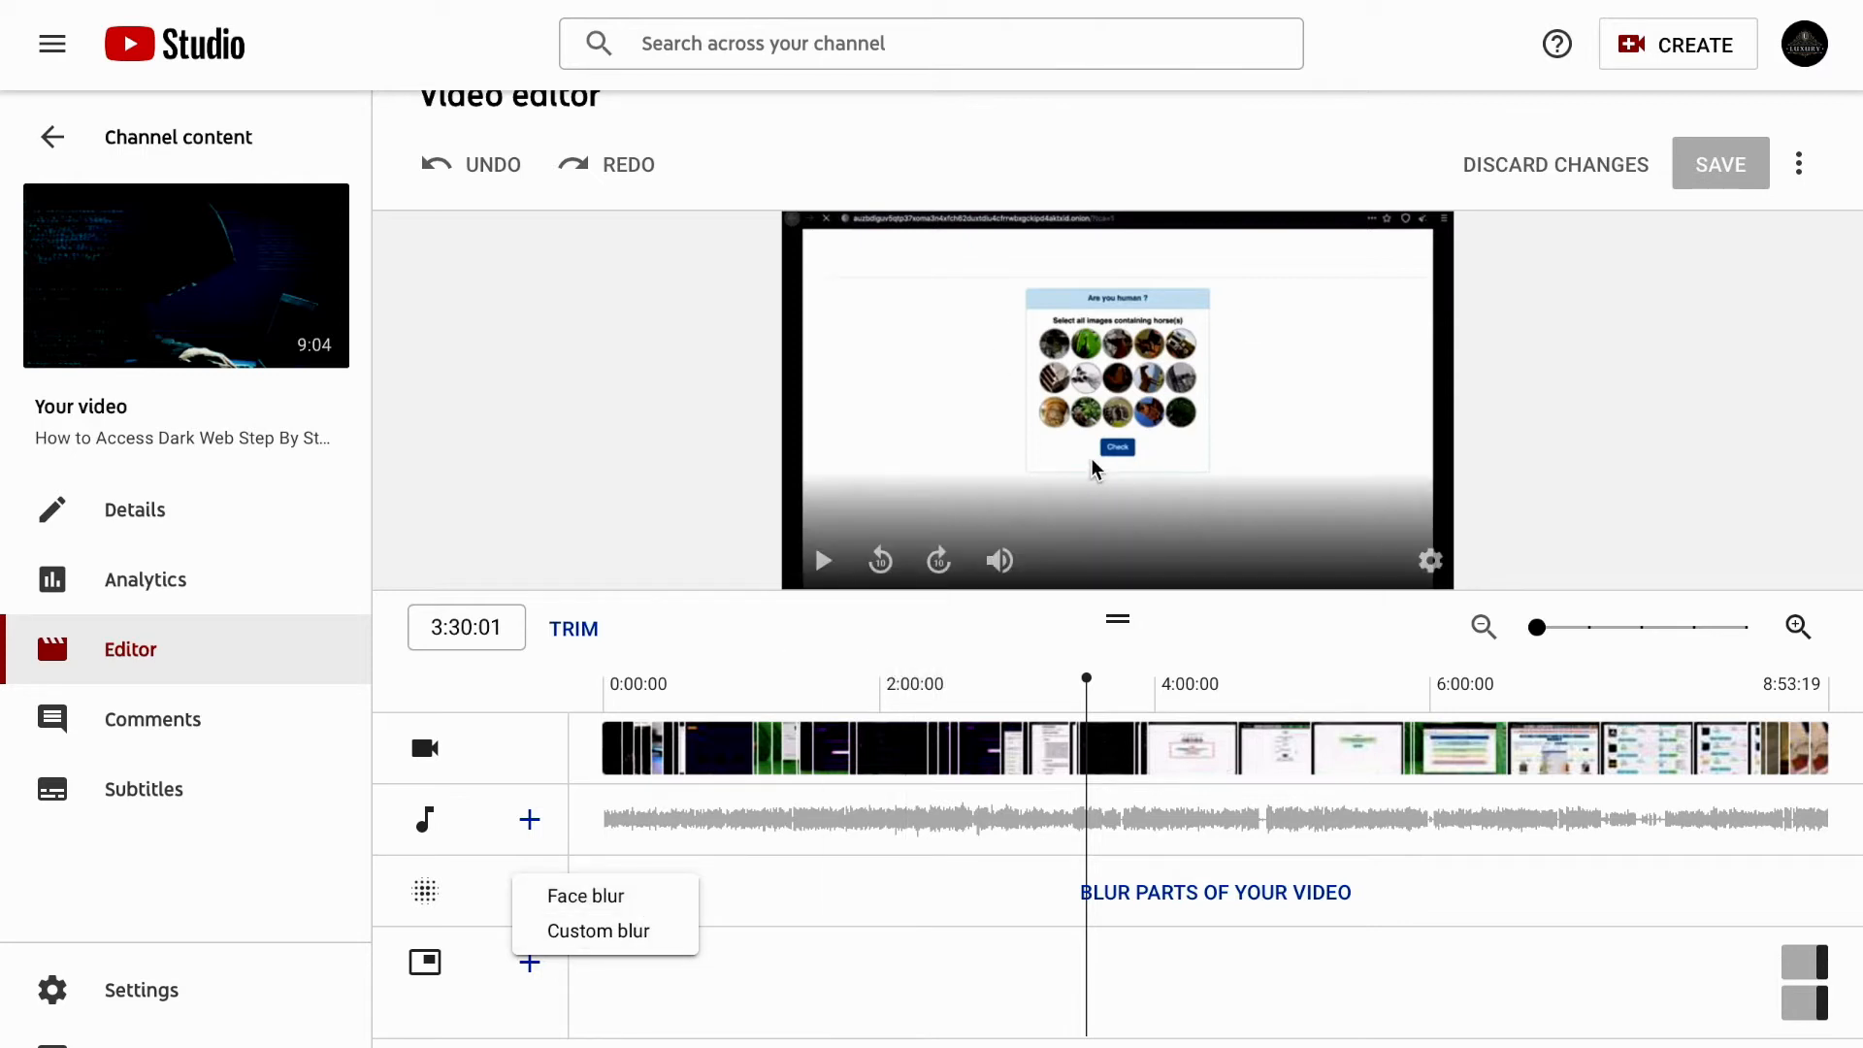
pyautogui.click(652, 933)
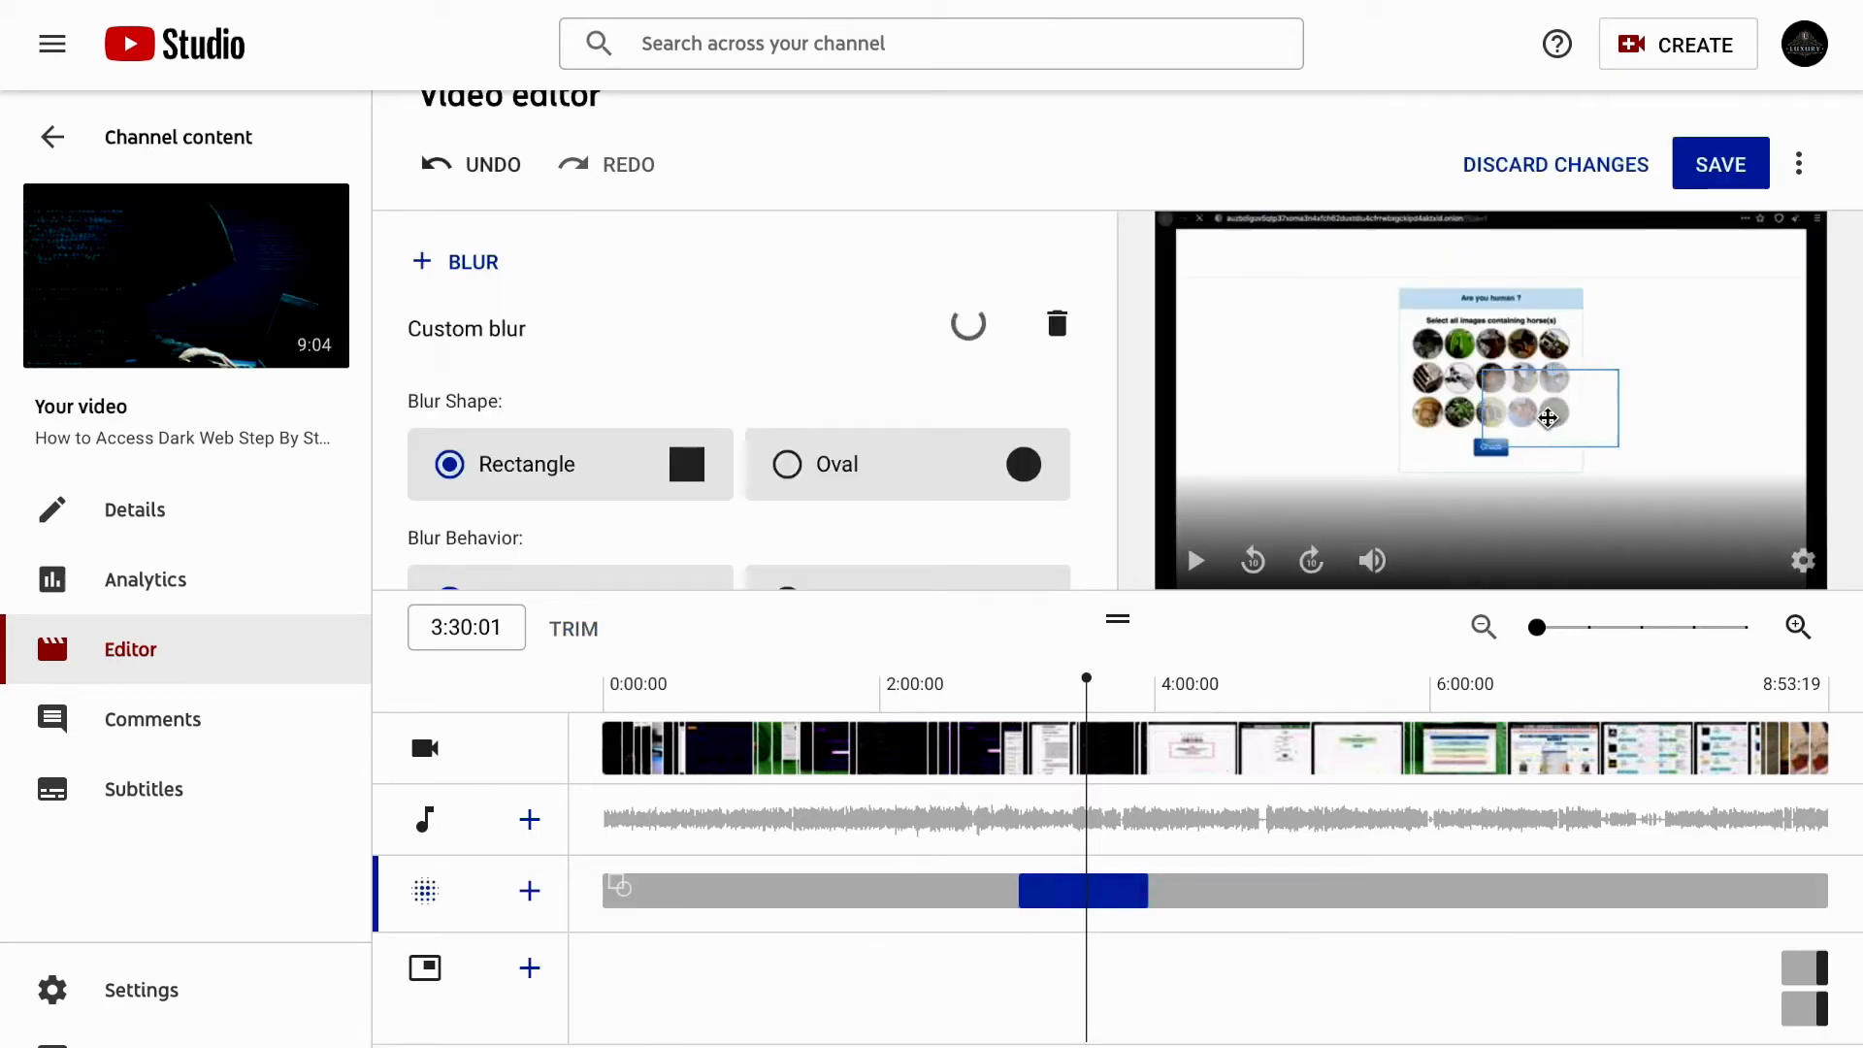
pyautogui.scroll(-1, 876, 467)
pyautogui.scroll(-1, 876, 467)
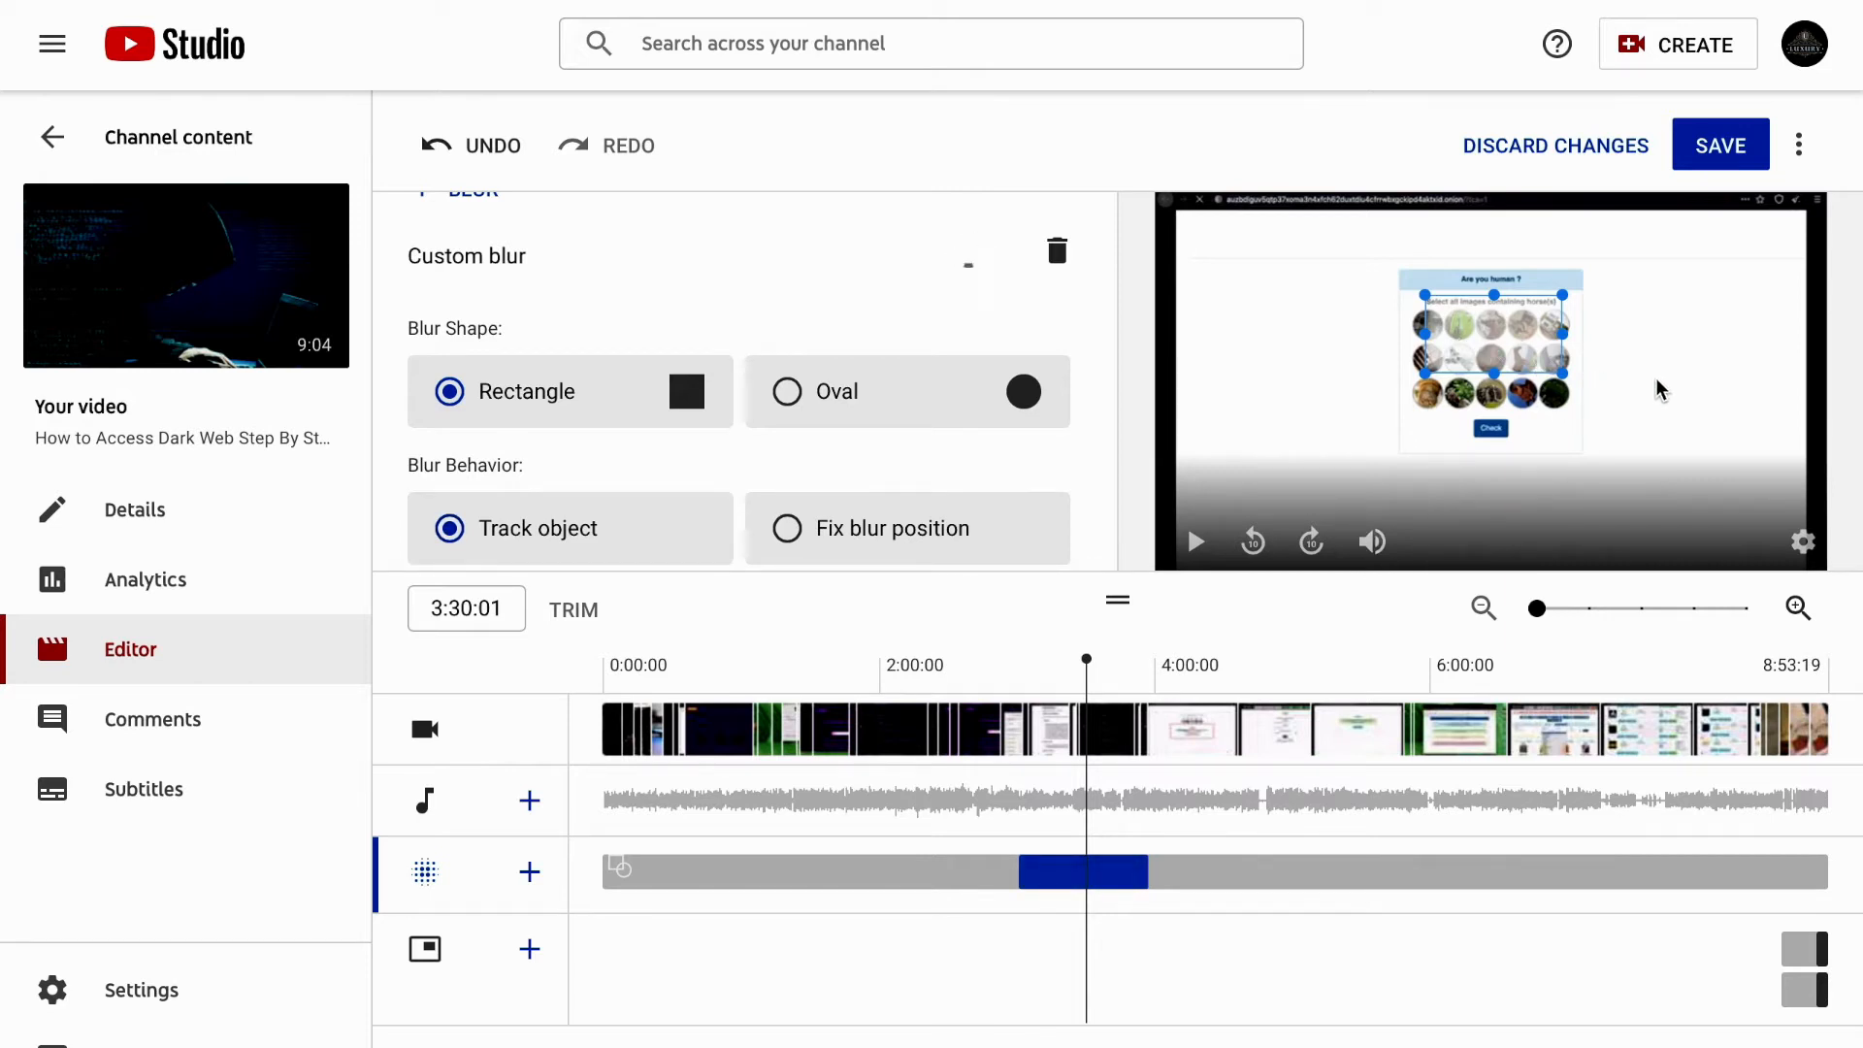
# Fix the blur's position, try the oval shape, and set the shape back to rectangle
pyautogui.click(835, 551)
pyautogui.scroll(1, 1487, 454)
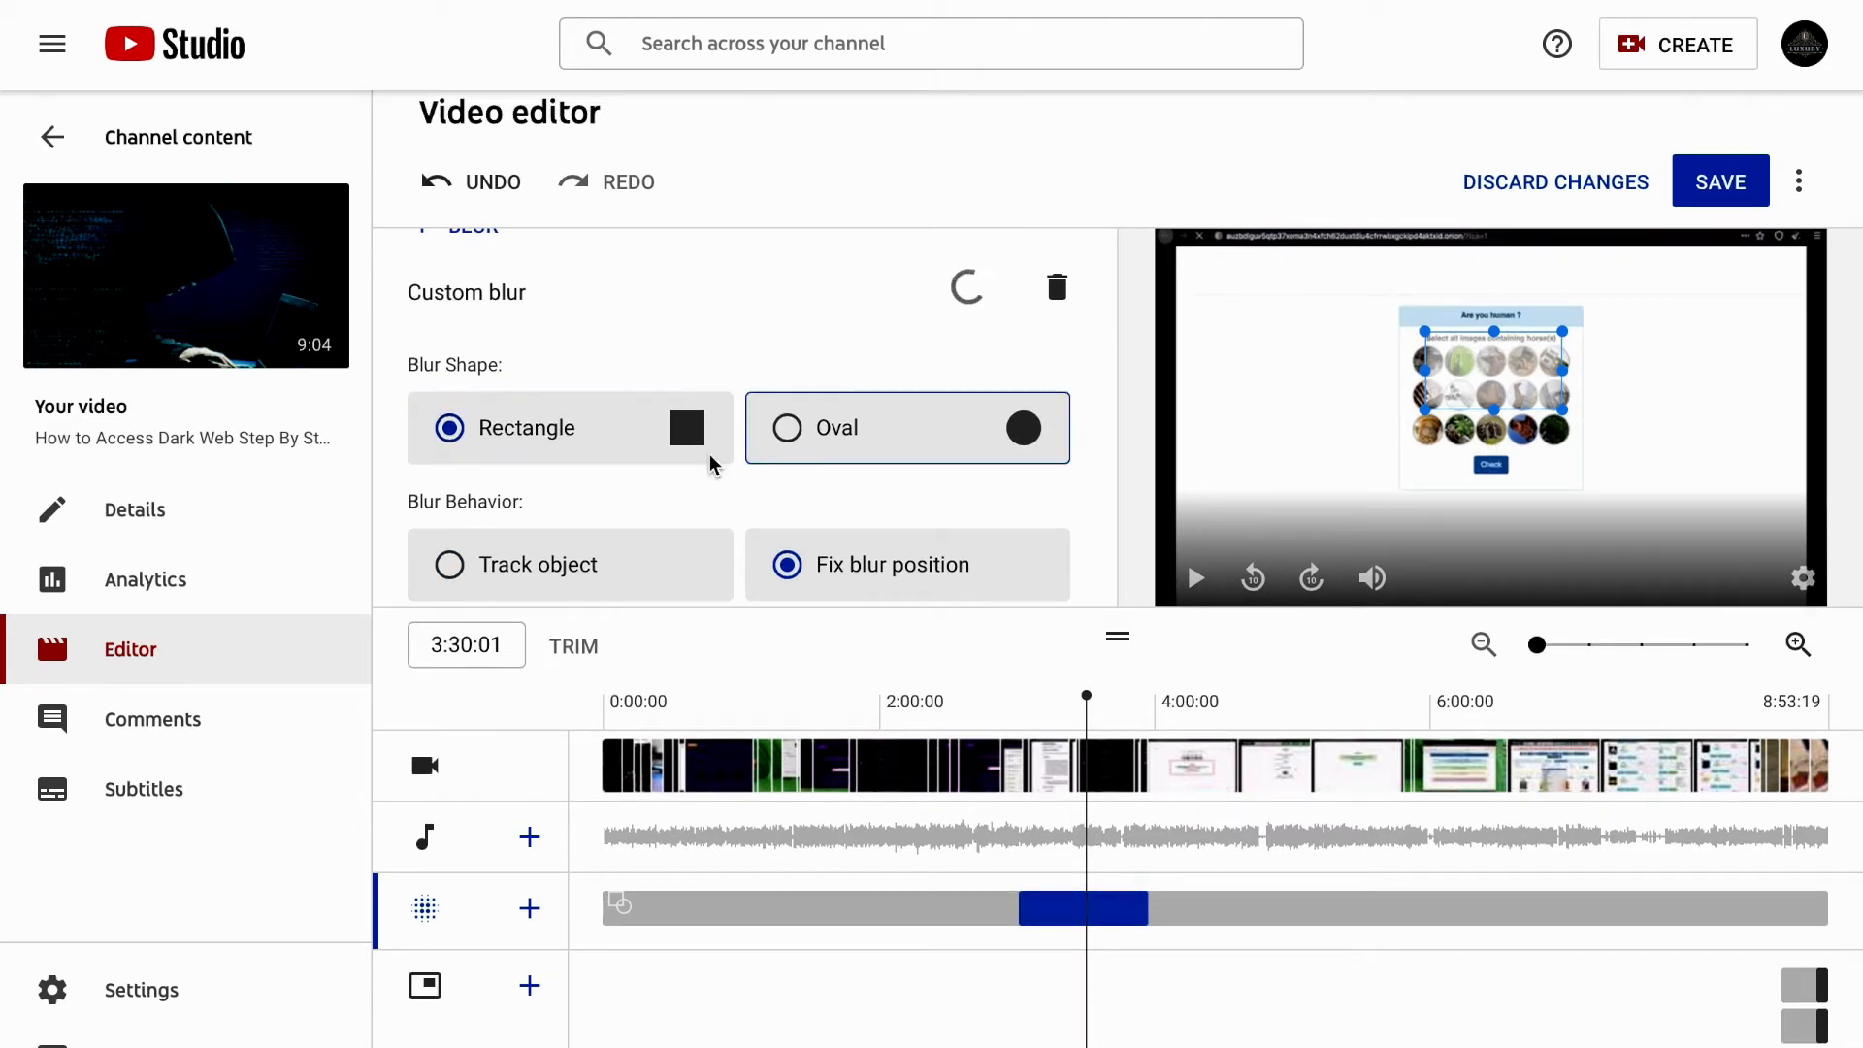
pyautogui.click(862, 430)
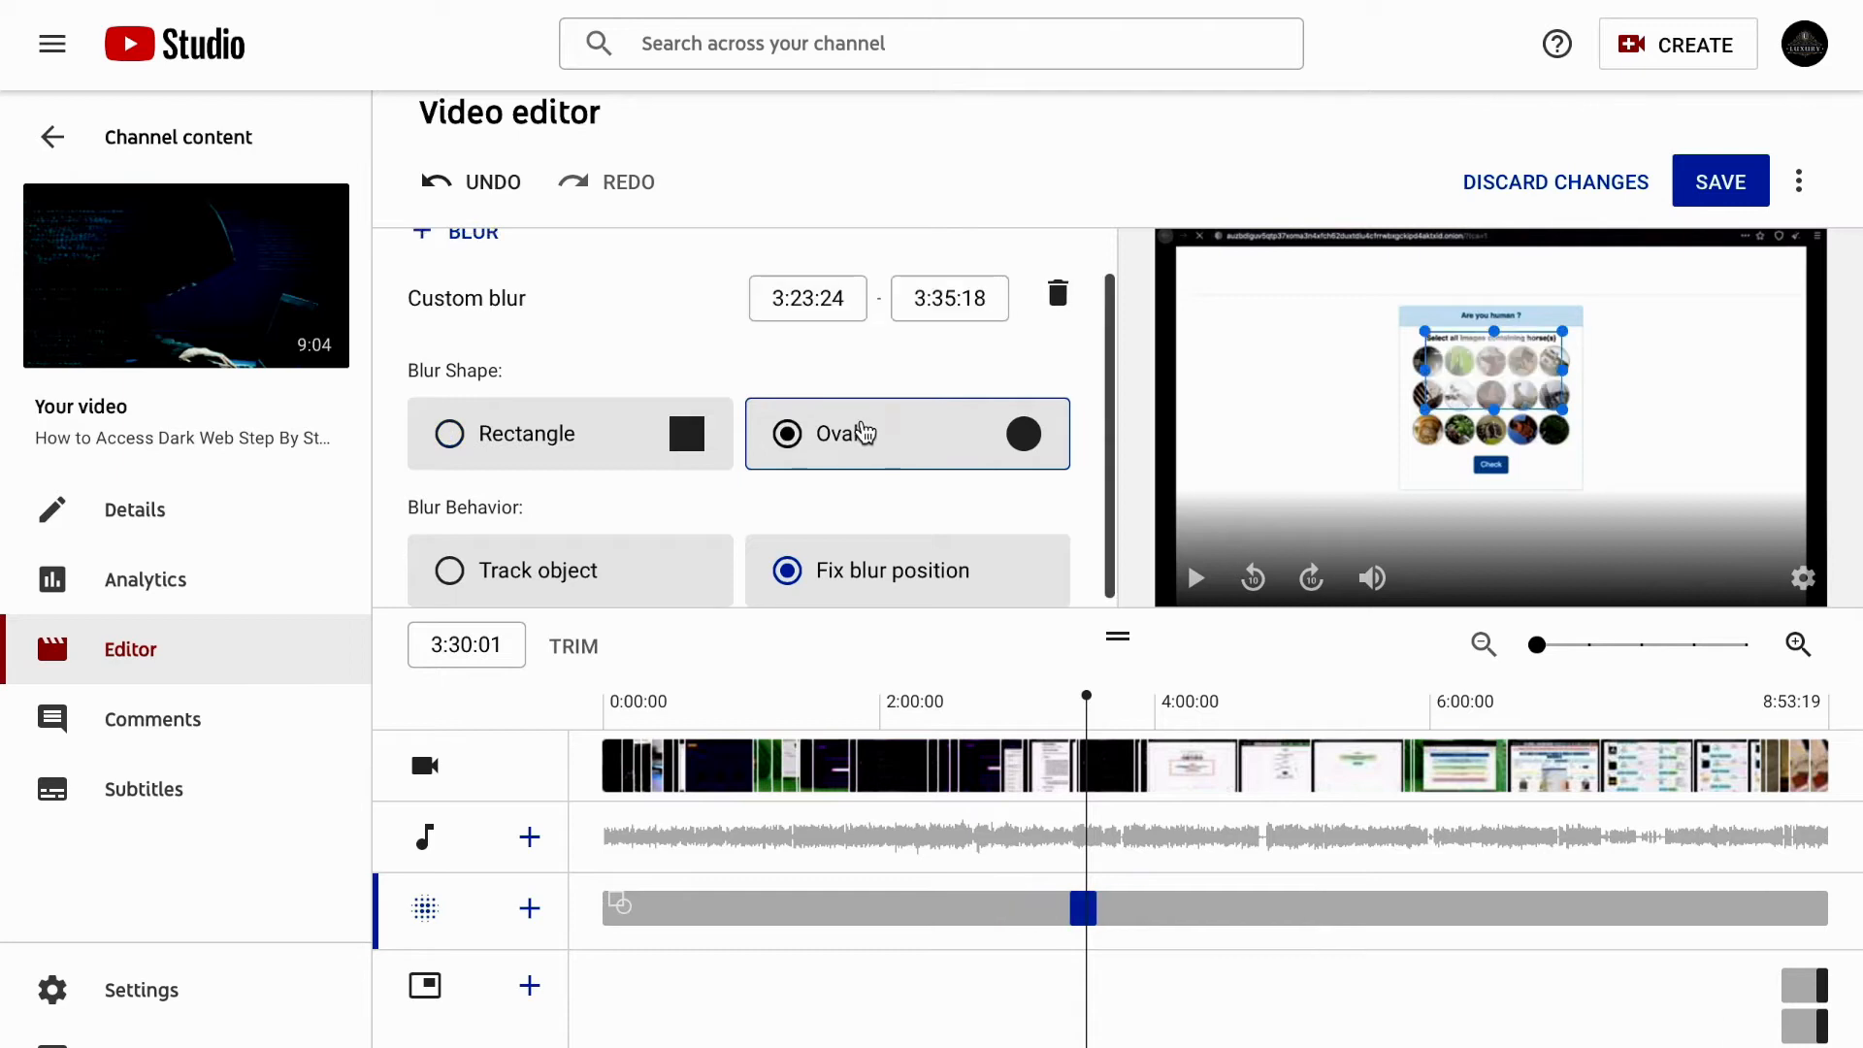
pyautogui.click(678, 462)
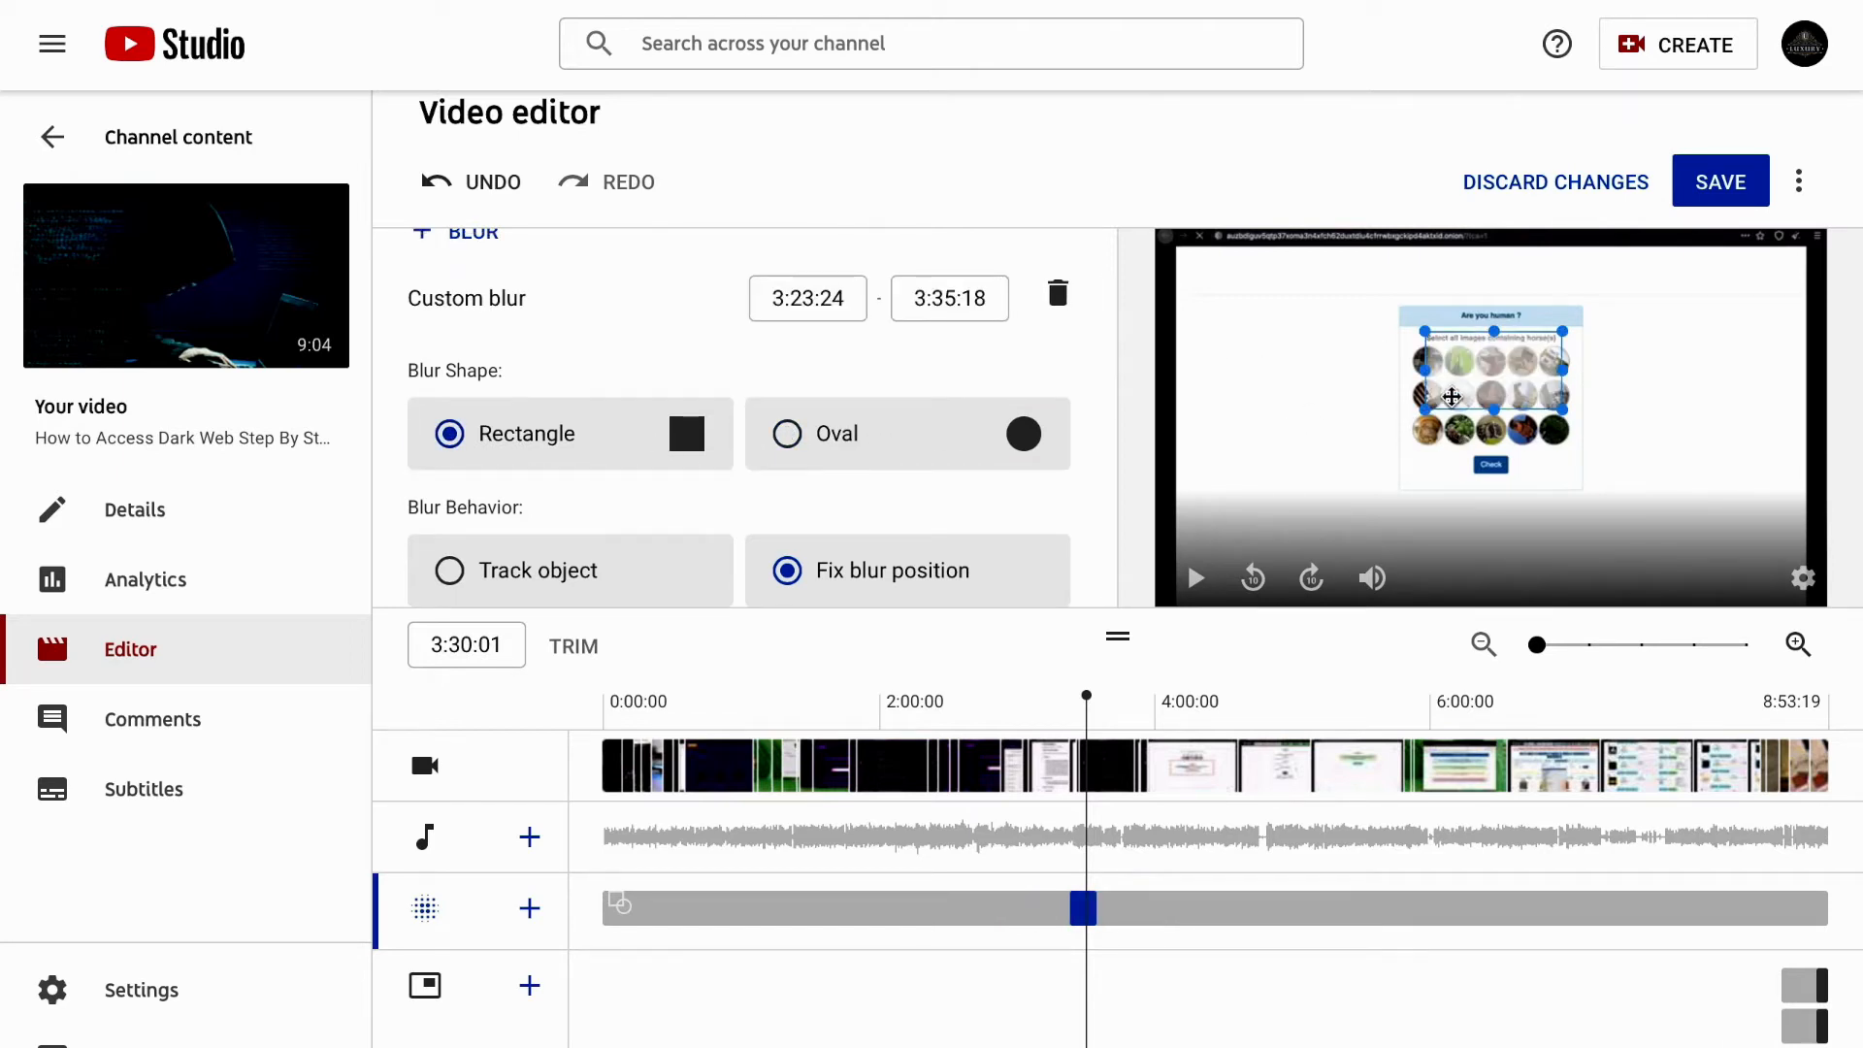
# Enlarge the blur rectangle to cover all three rows of images and set its time range to 3:30:00–3:37:15
pyautogui.moveTo(1426, 409); pyautogui.dragTo(1405, 419)
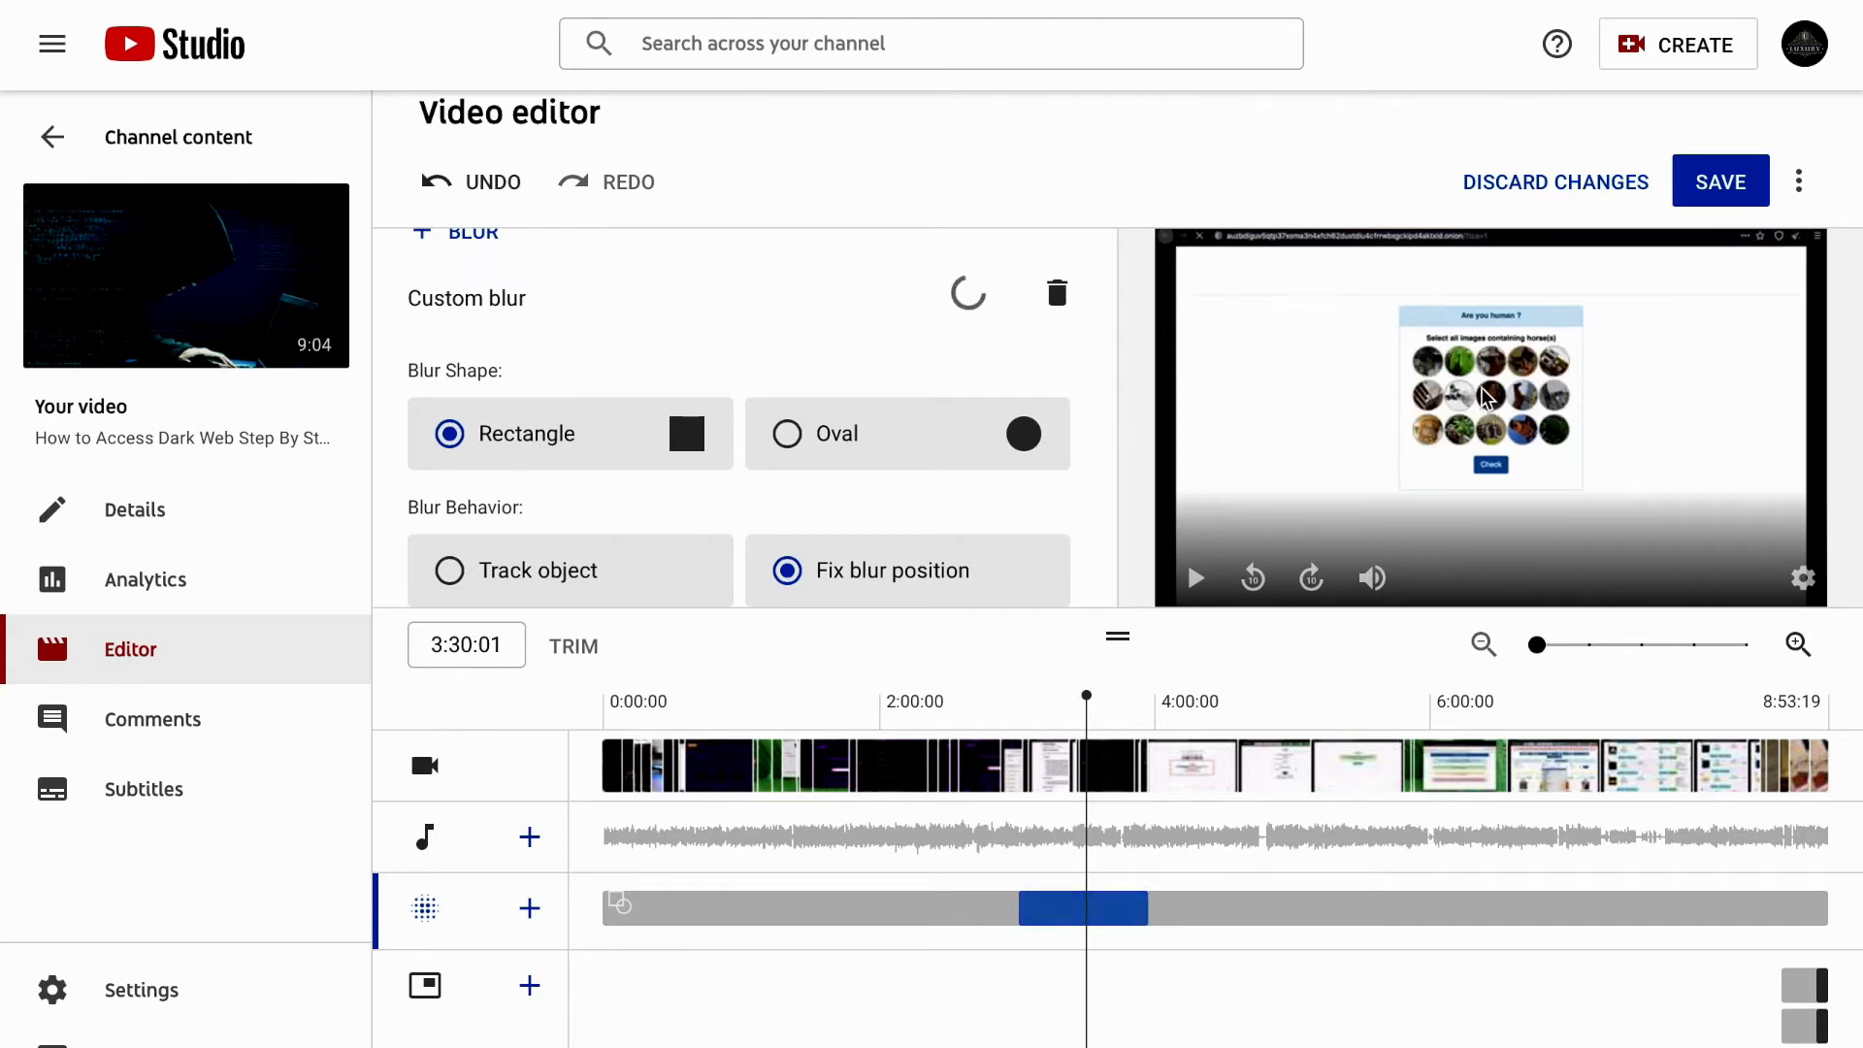
pyautogui.moveTo(1564, 423); pyautogui.dragTo(1586, 433)
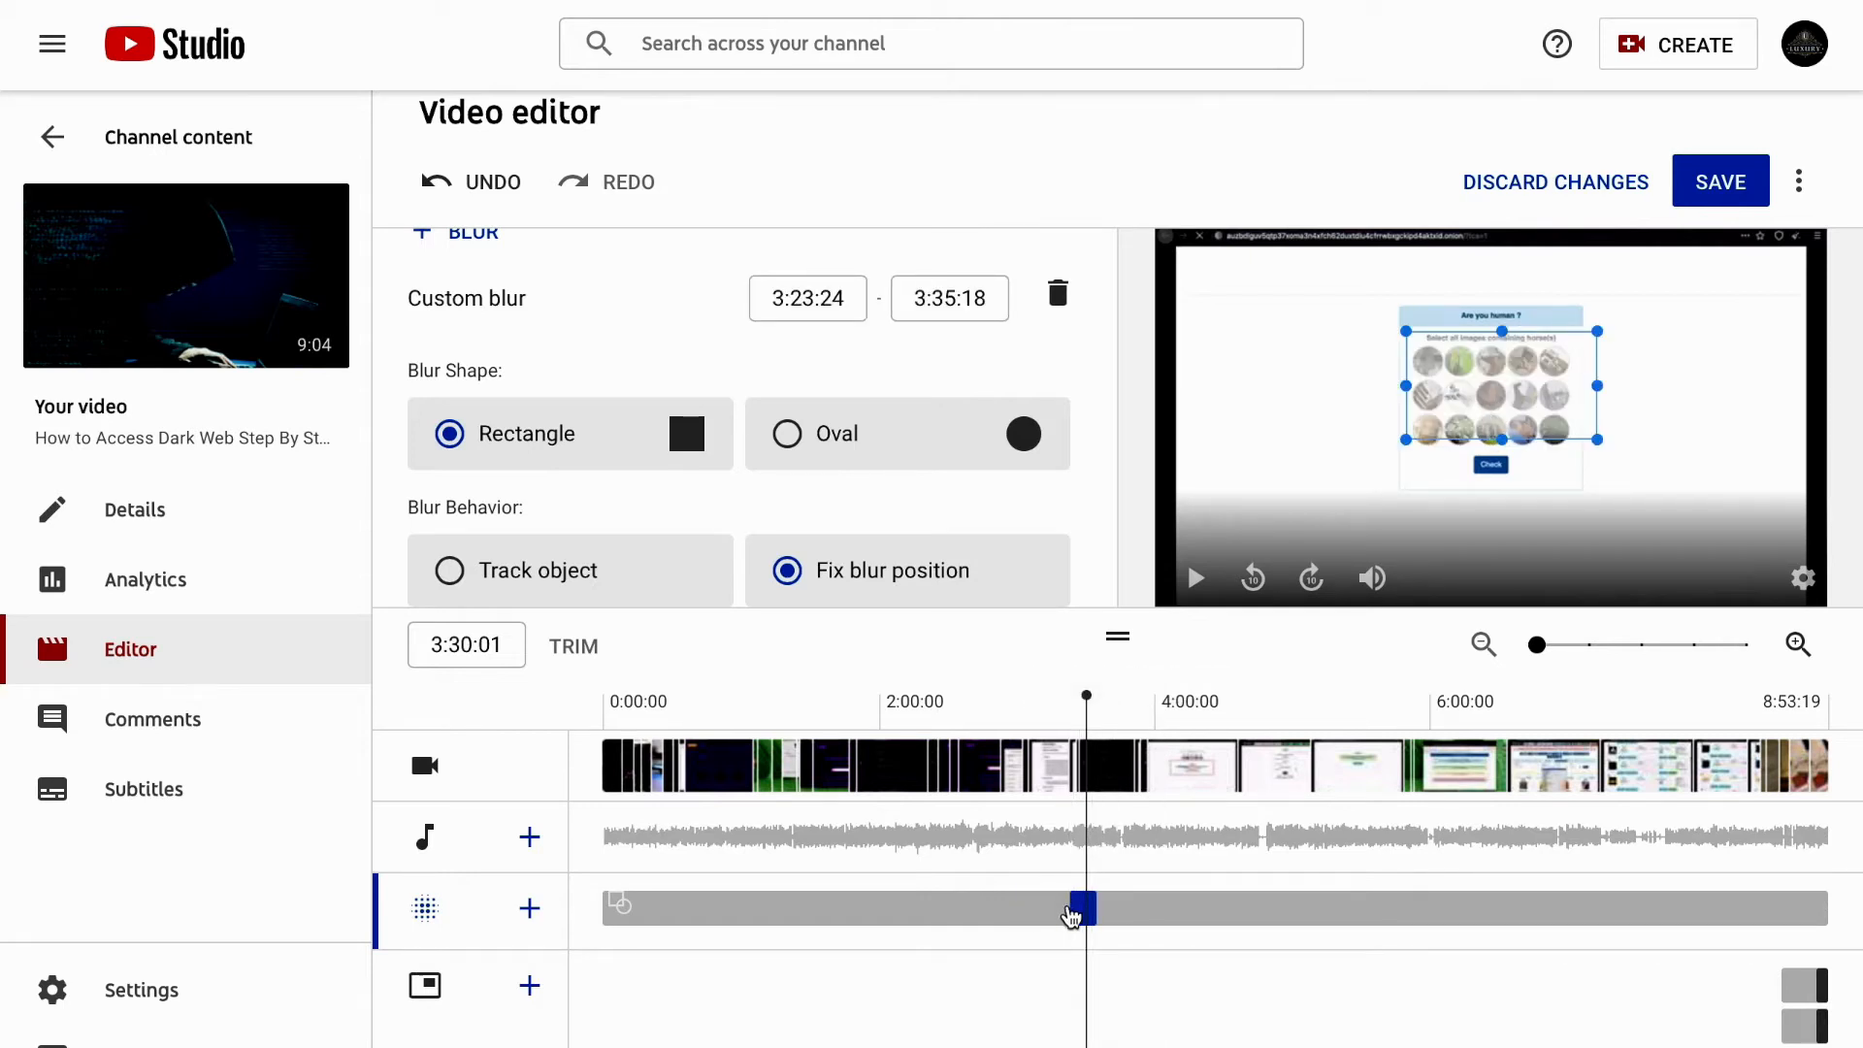
pyautogui.moveTo(1059, 904); pyautogui.dragTo(1057, 904)
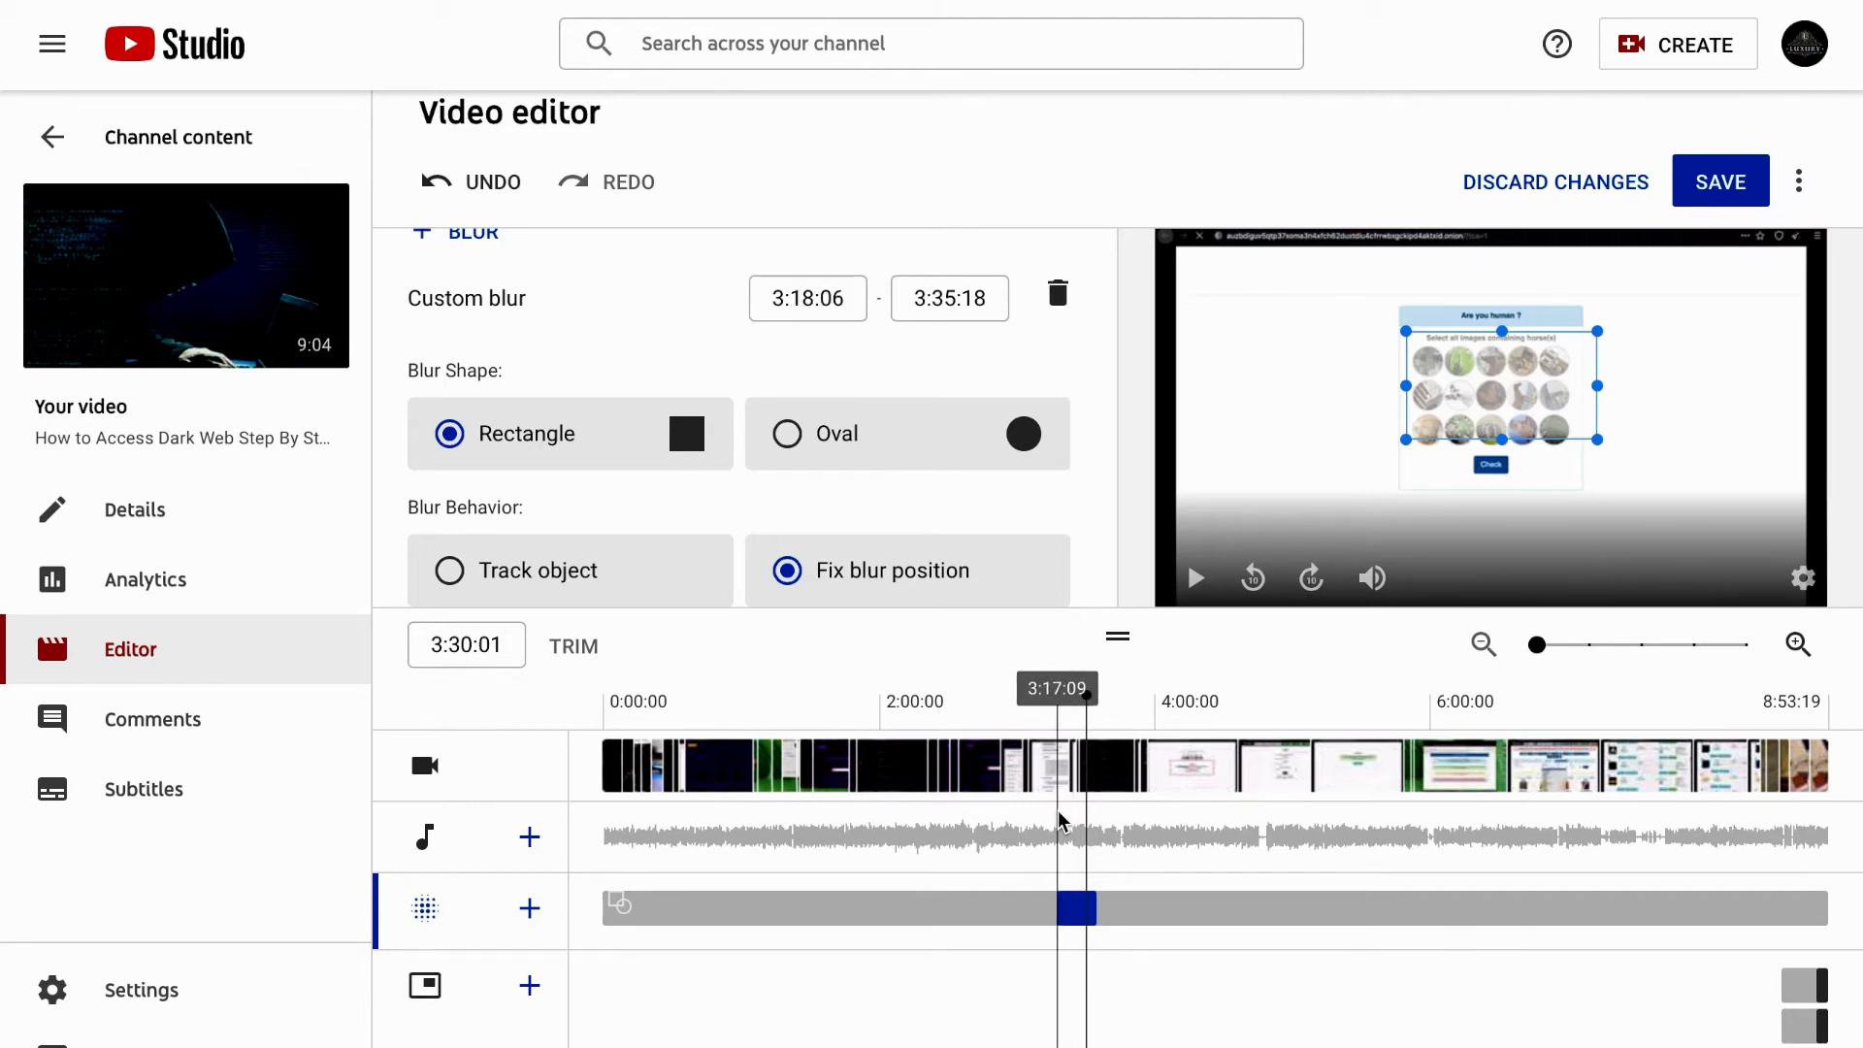
pyautogui.moveTo(1097, 907); pyautogui.dragTo(1118, 907)
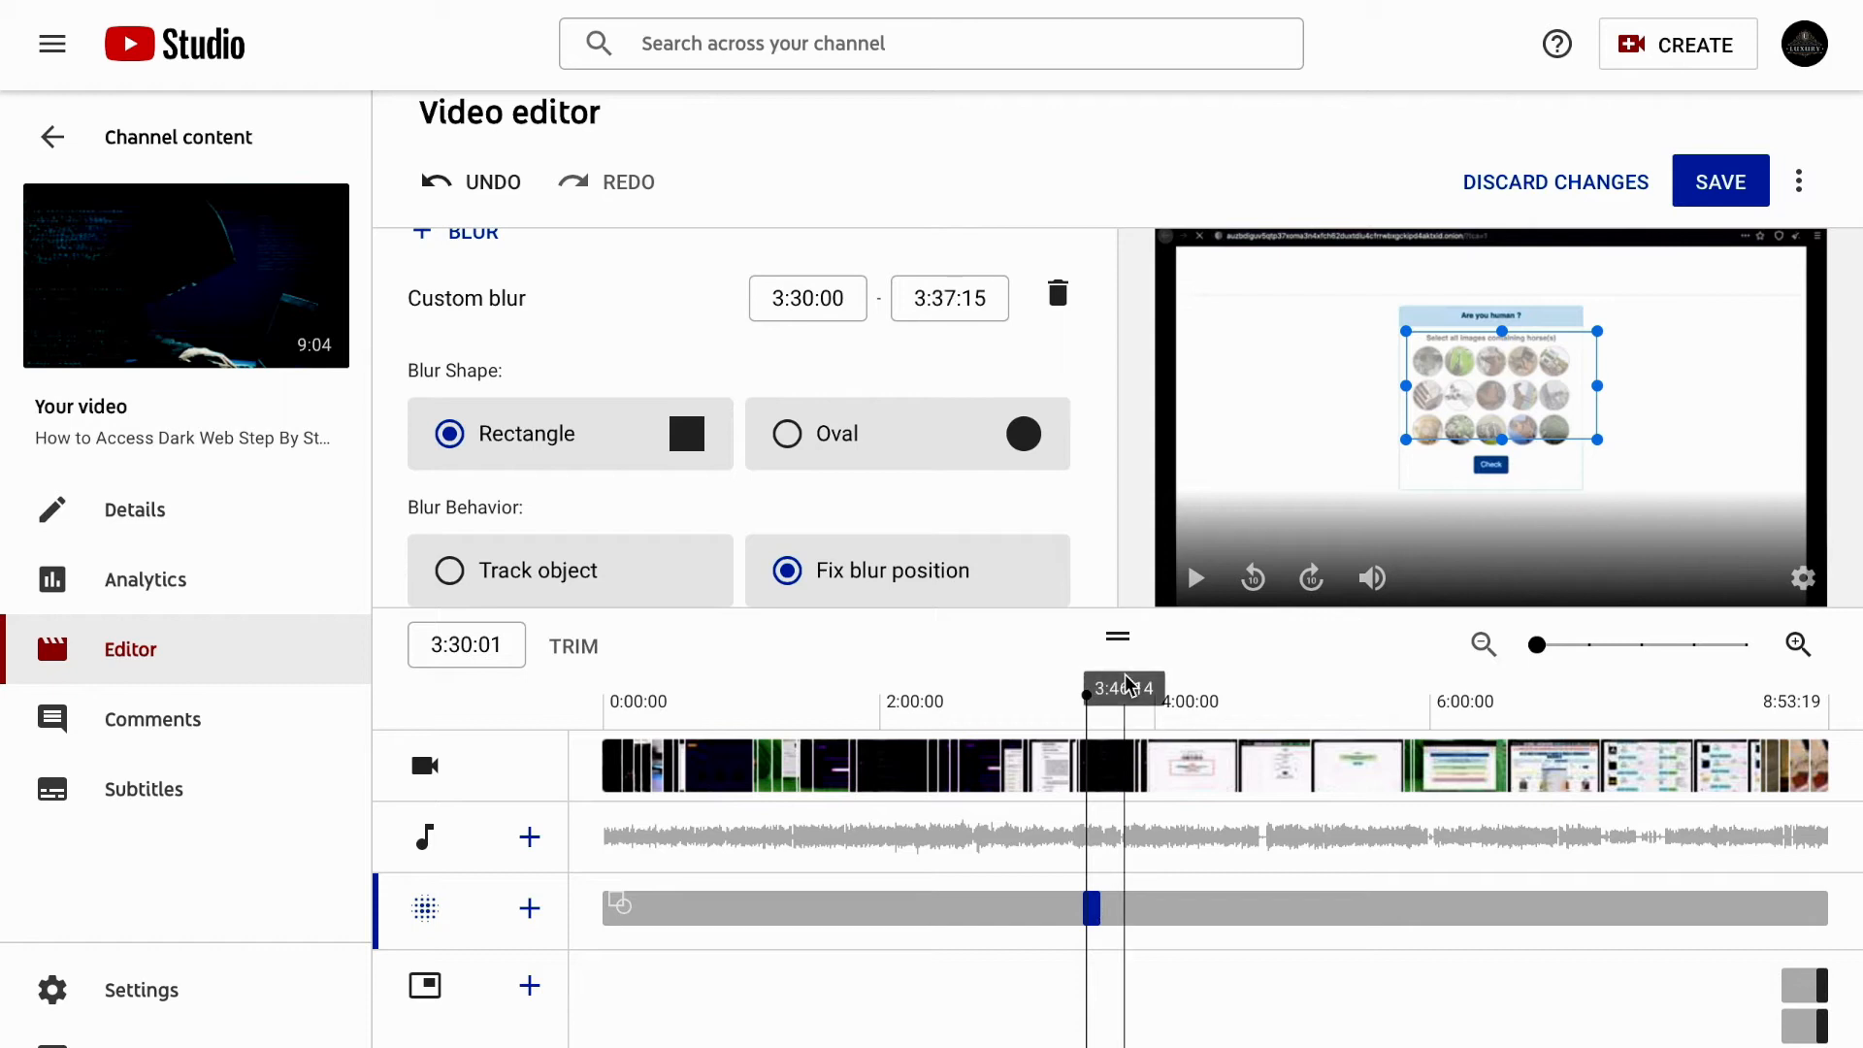
pyautogui.scroll(2, 940, 566)
pyautogui.scroll(-2, 939, 566)
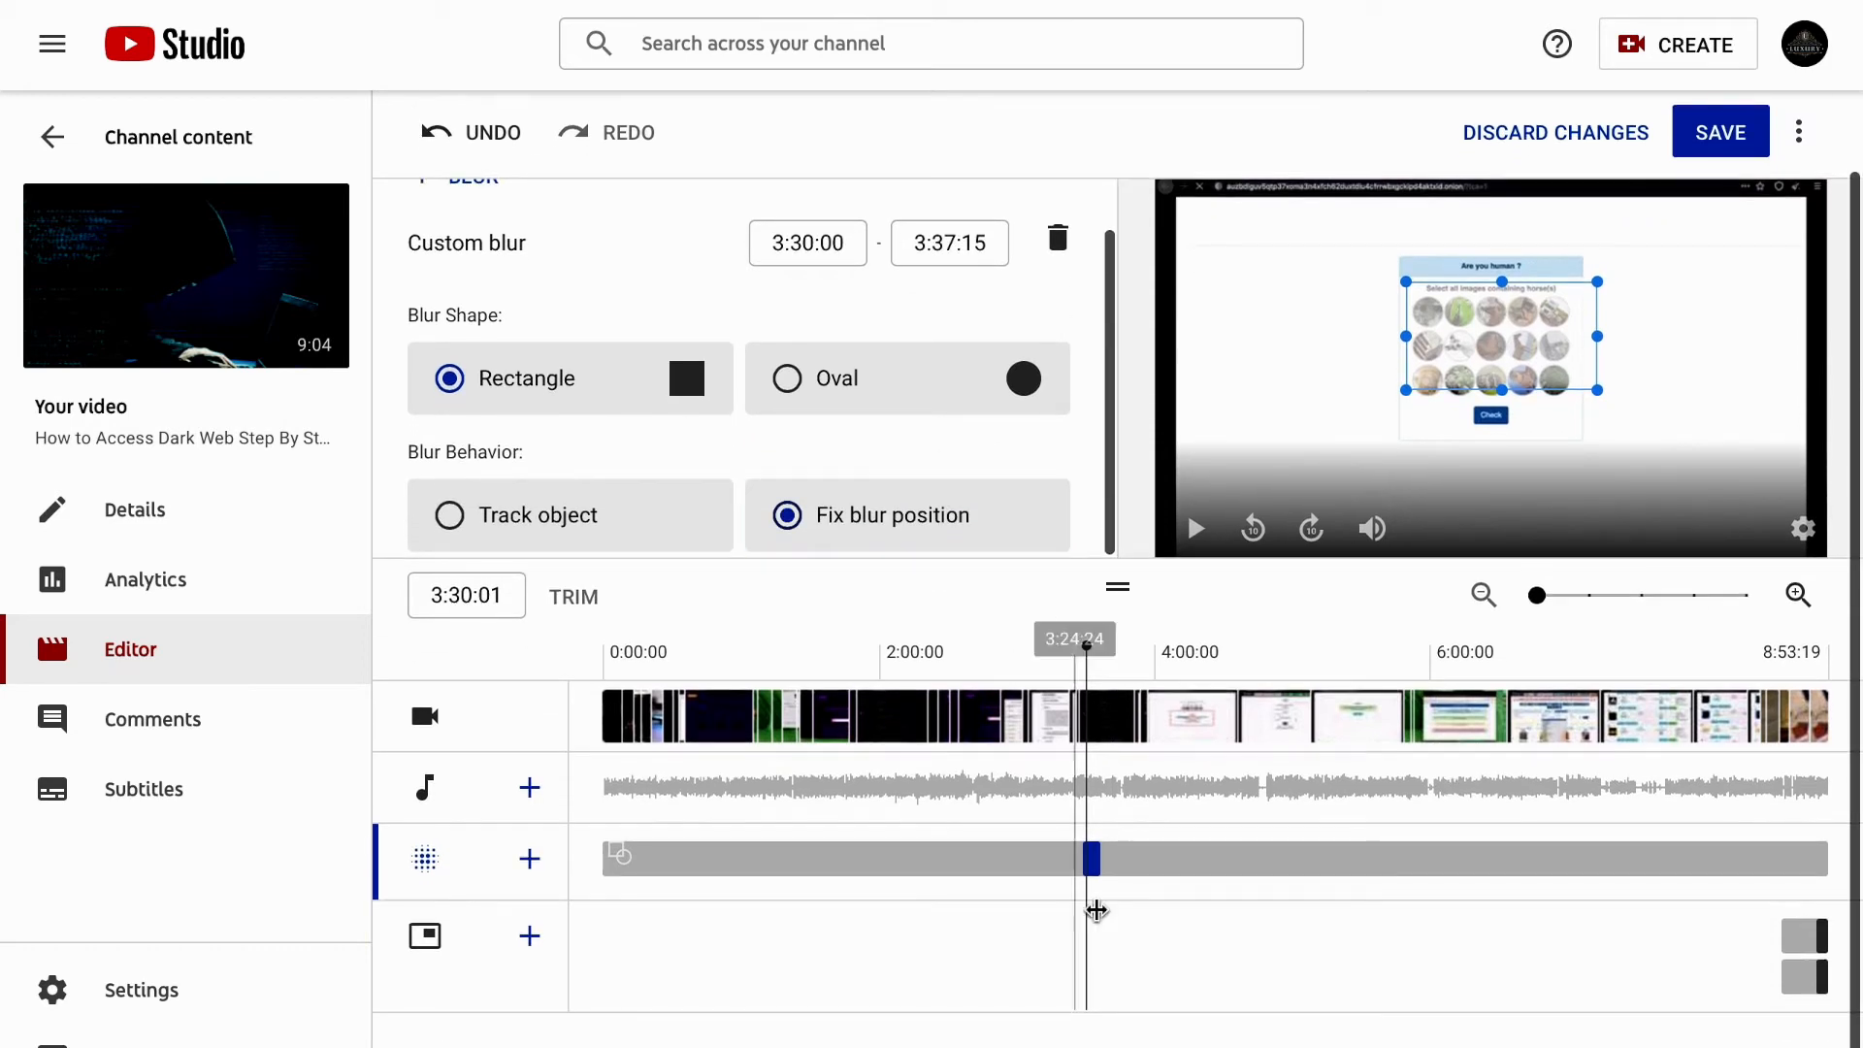
pyautogui.scroll(2, 531, 335)
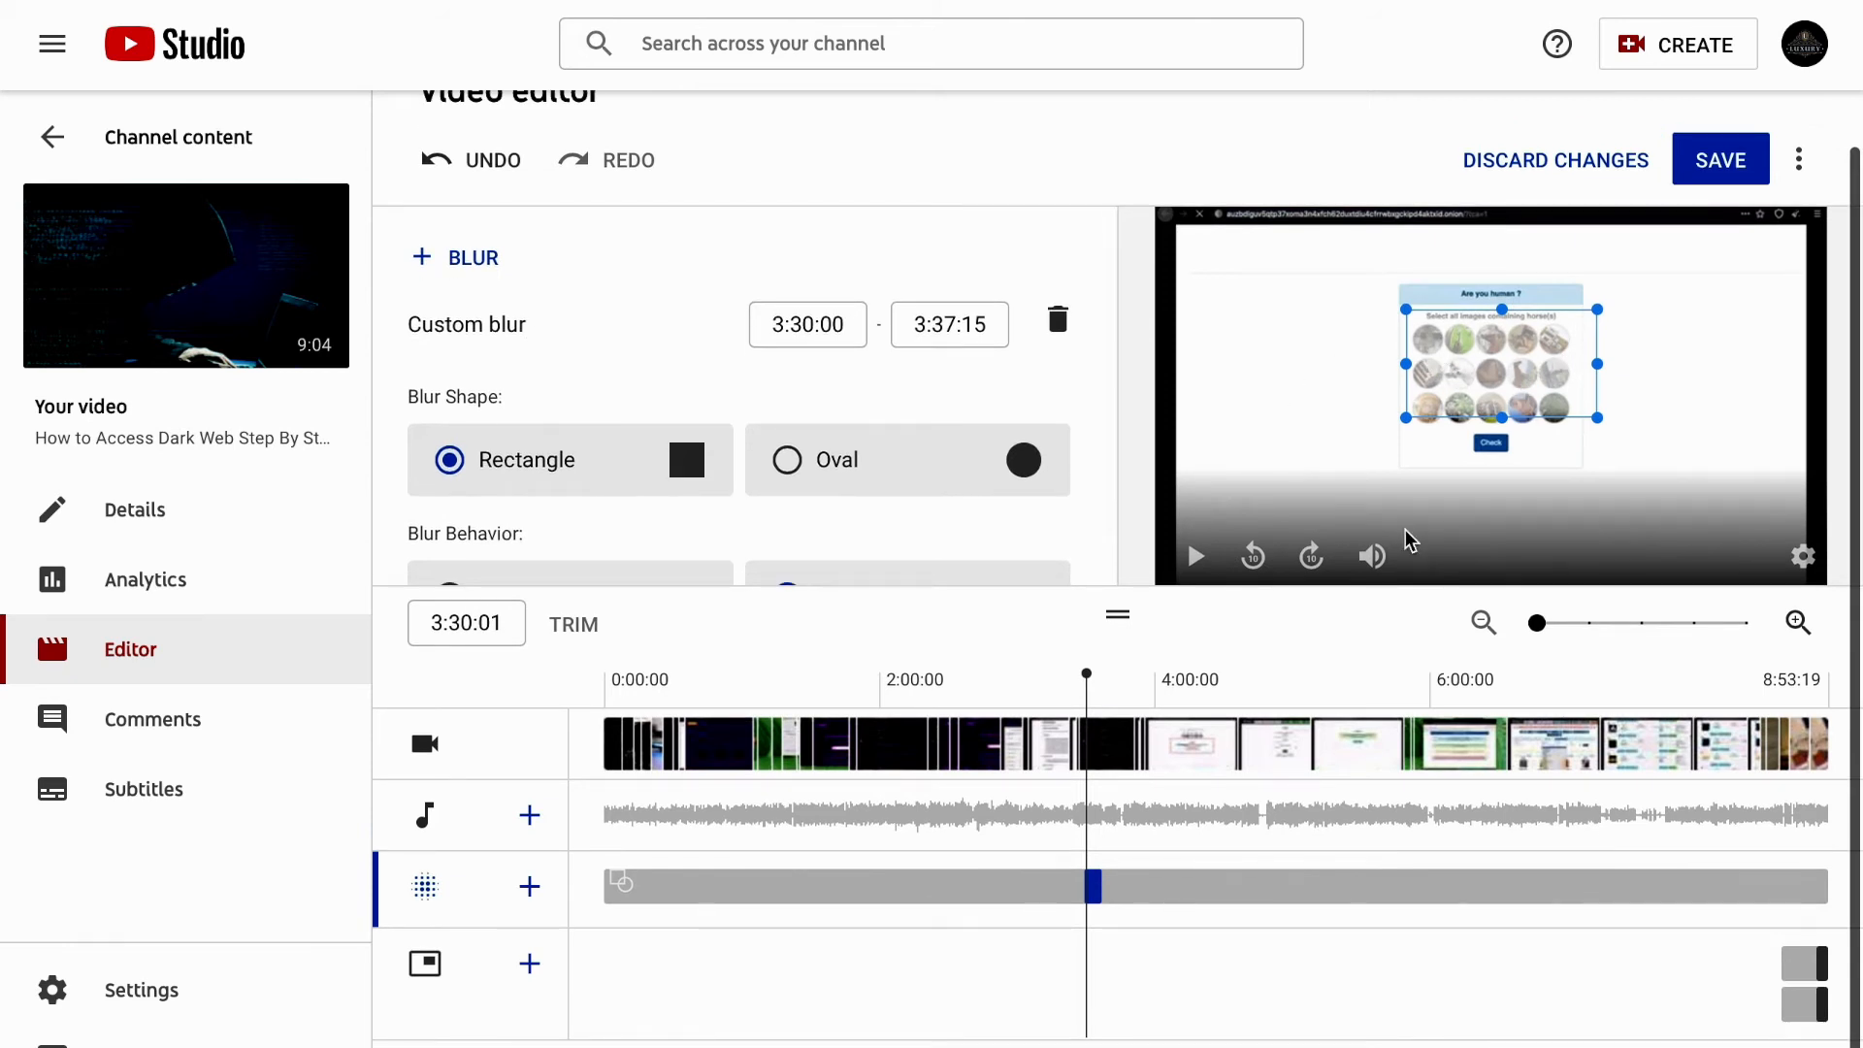
# Add a second custom blur and set its time range to 3:30:00–4:33:11
pyautogui.click(463, 258)
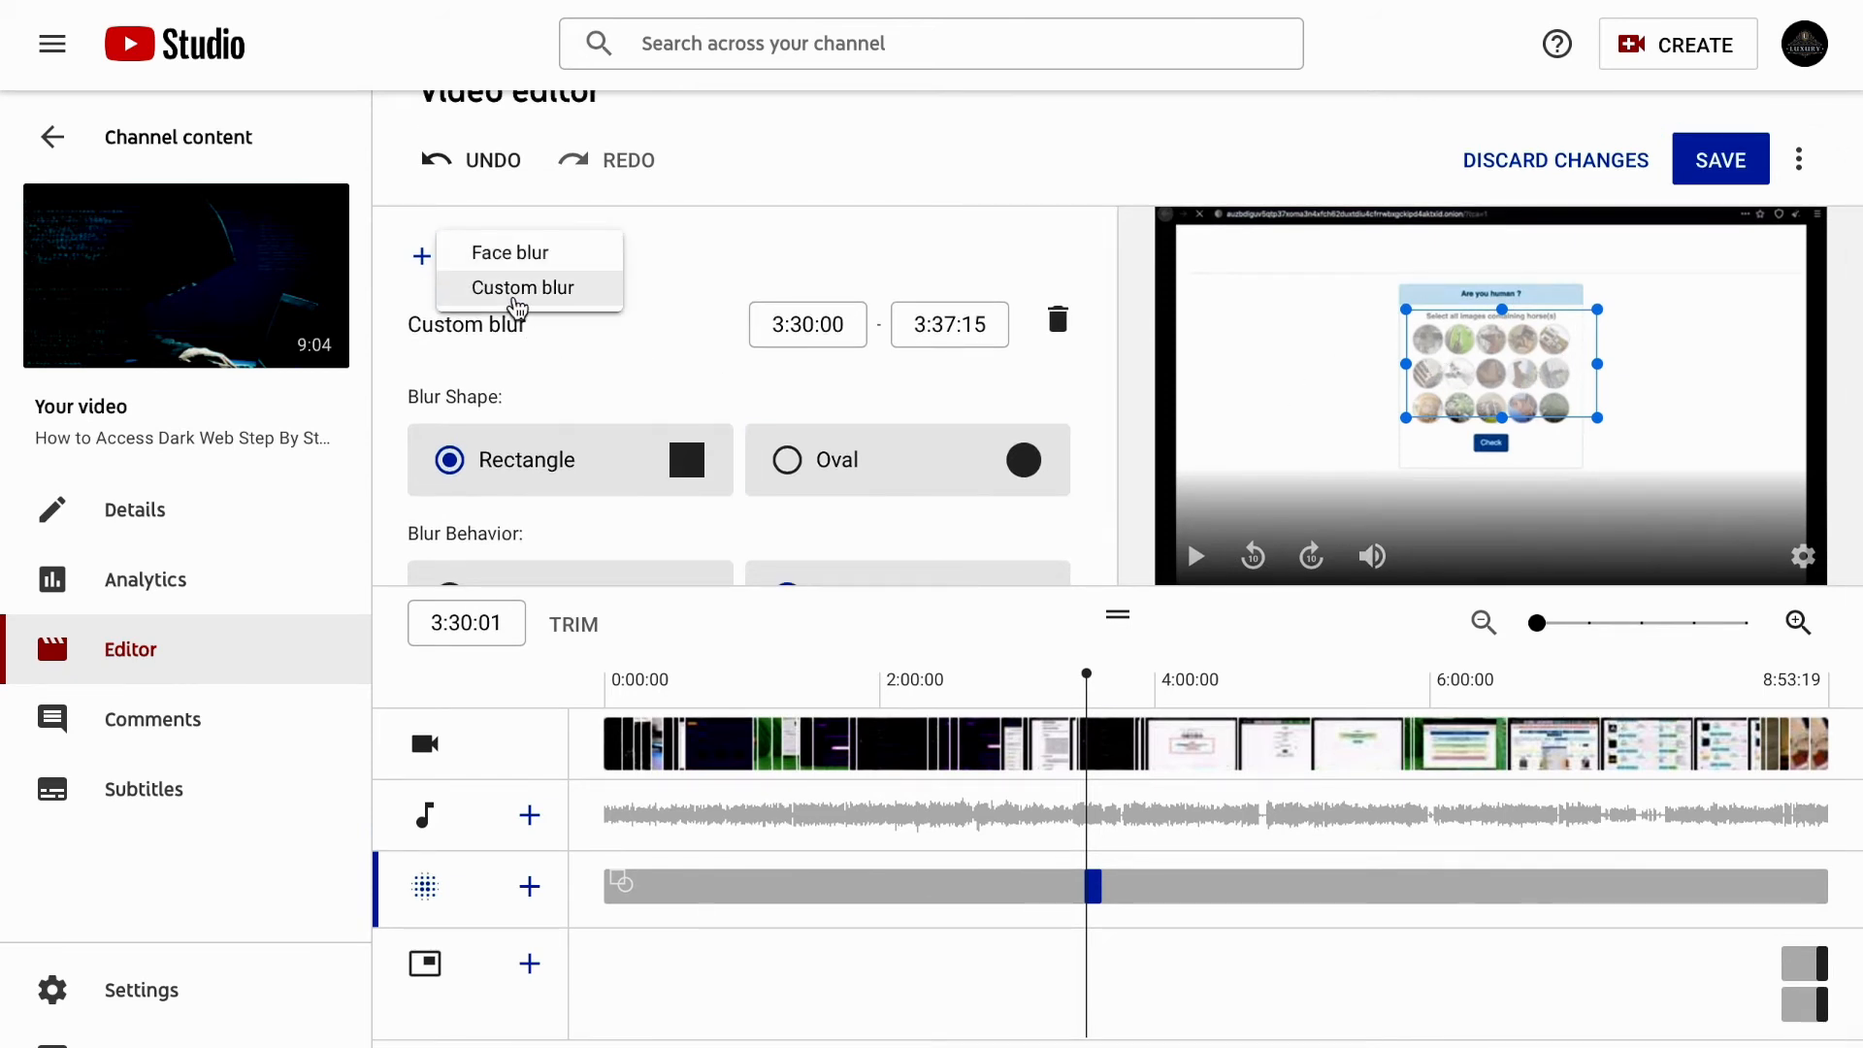
pyautogui.click(517, 287)
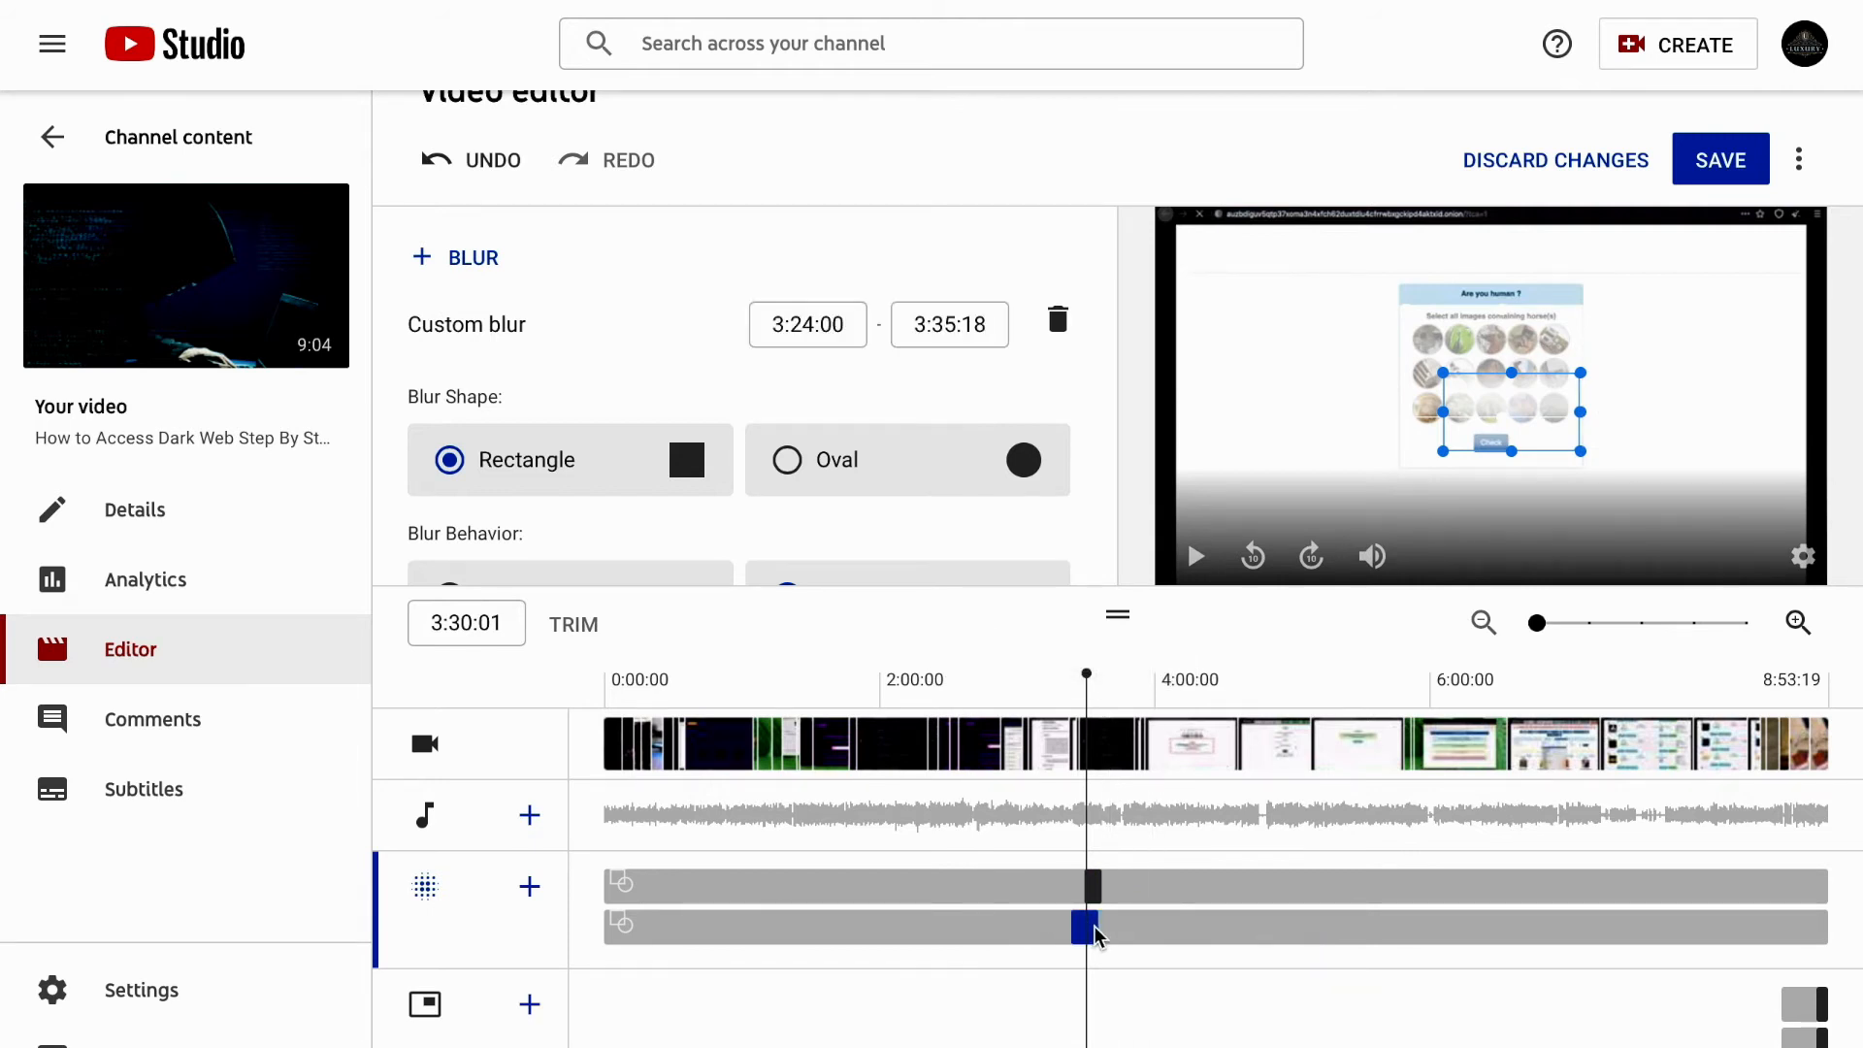
pyautogui.click(1191, 921)
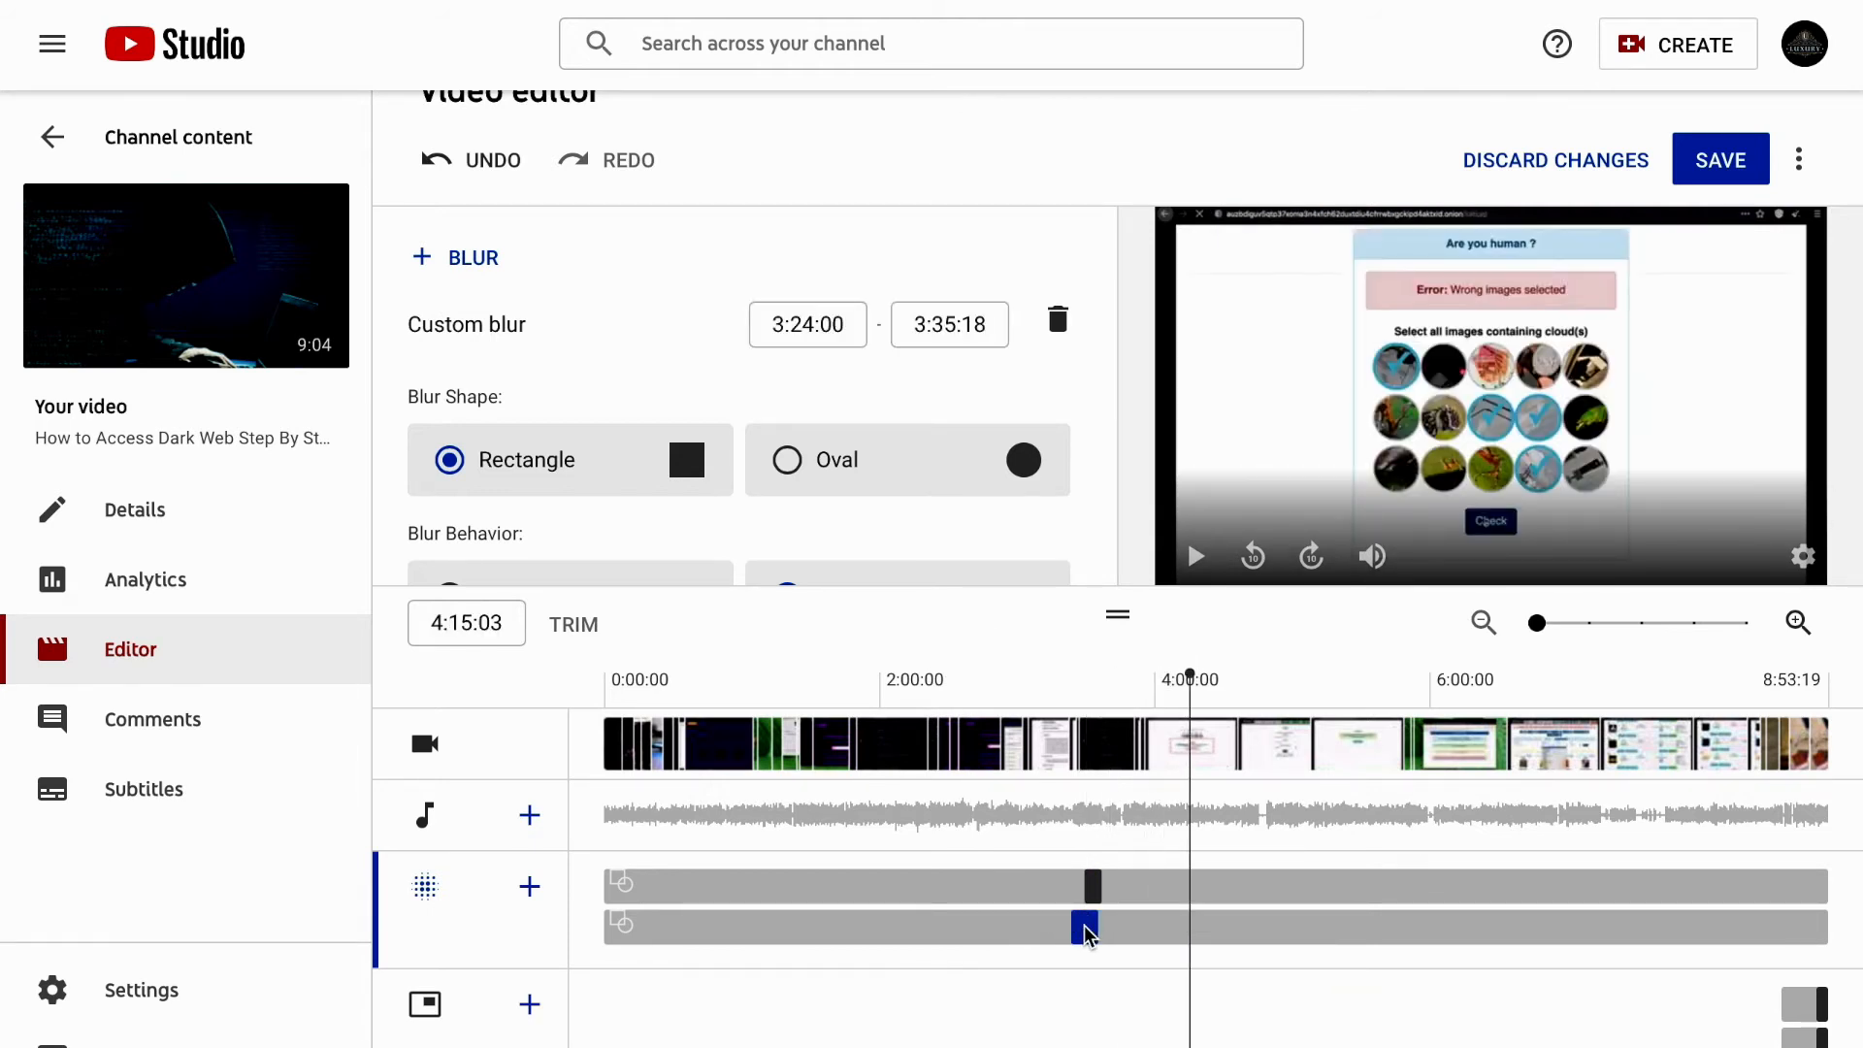
pyautogui.moveTo(1078, 926); pyautogui.dragTo(1230, 926)
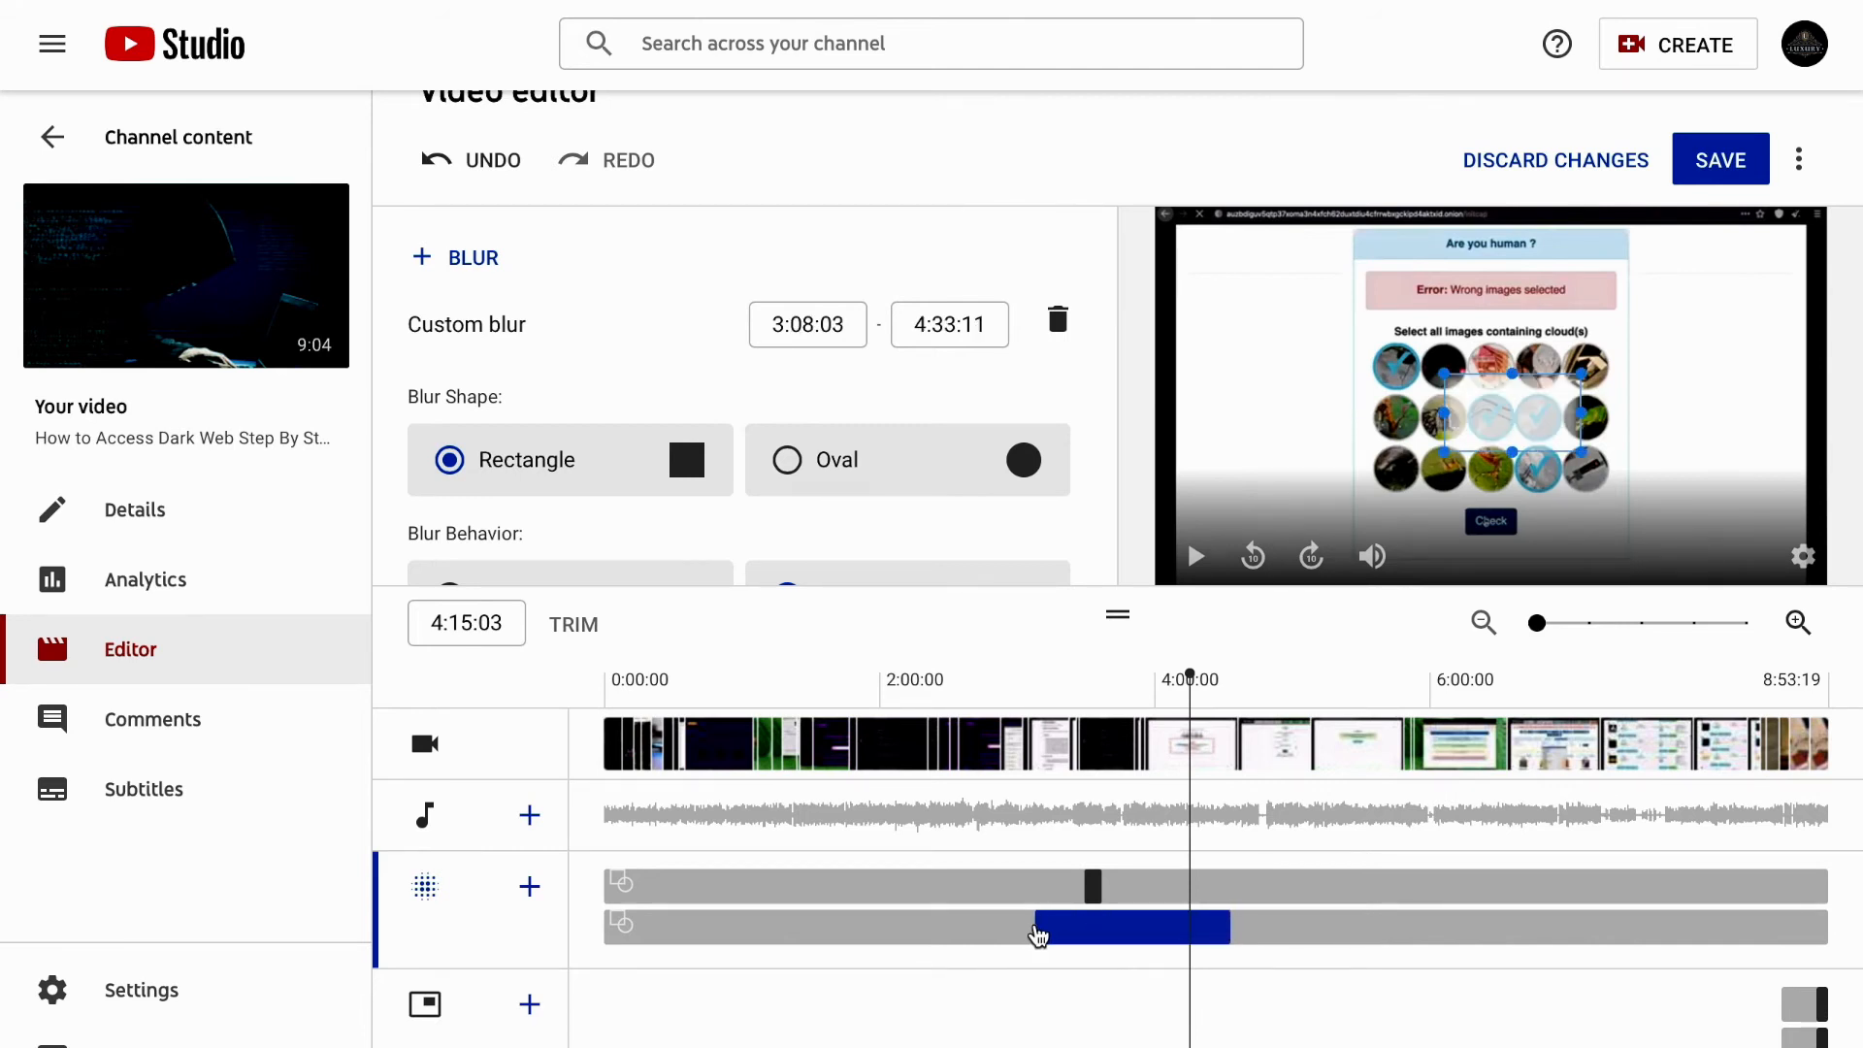
pyautogui.moveTo(1069, 935); pyautogui.dragTo(1185, 922)
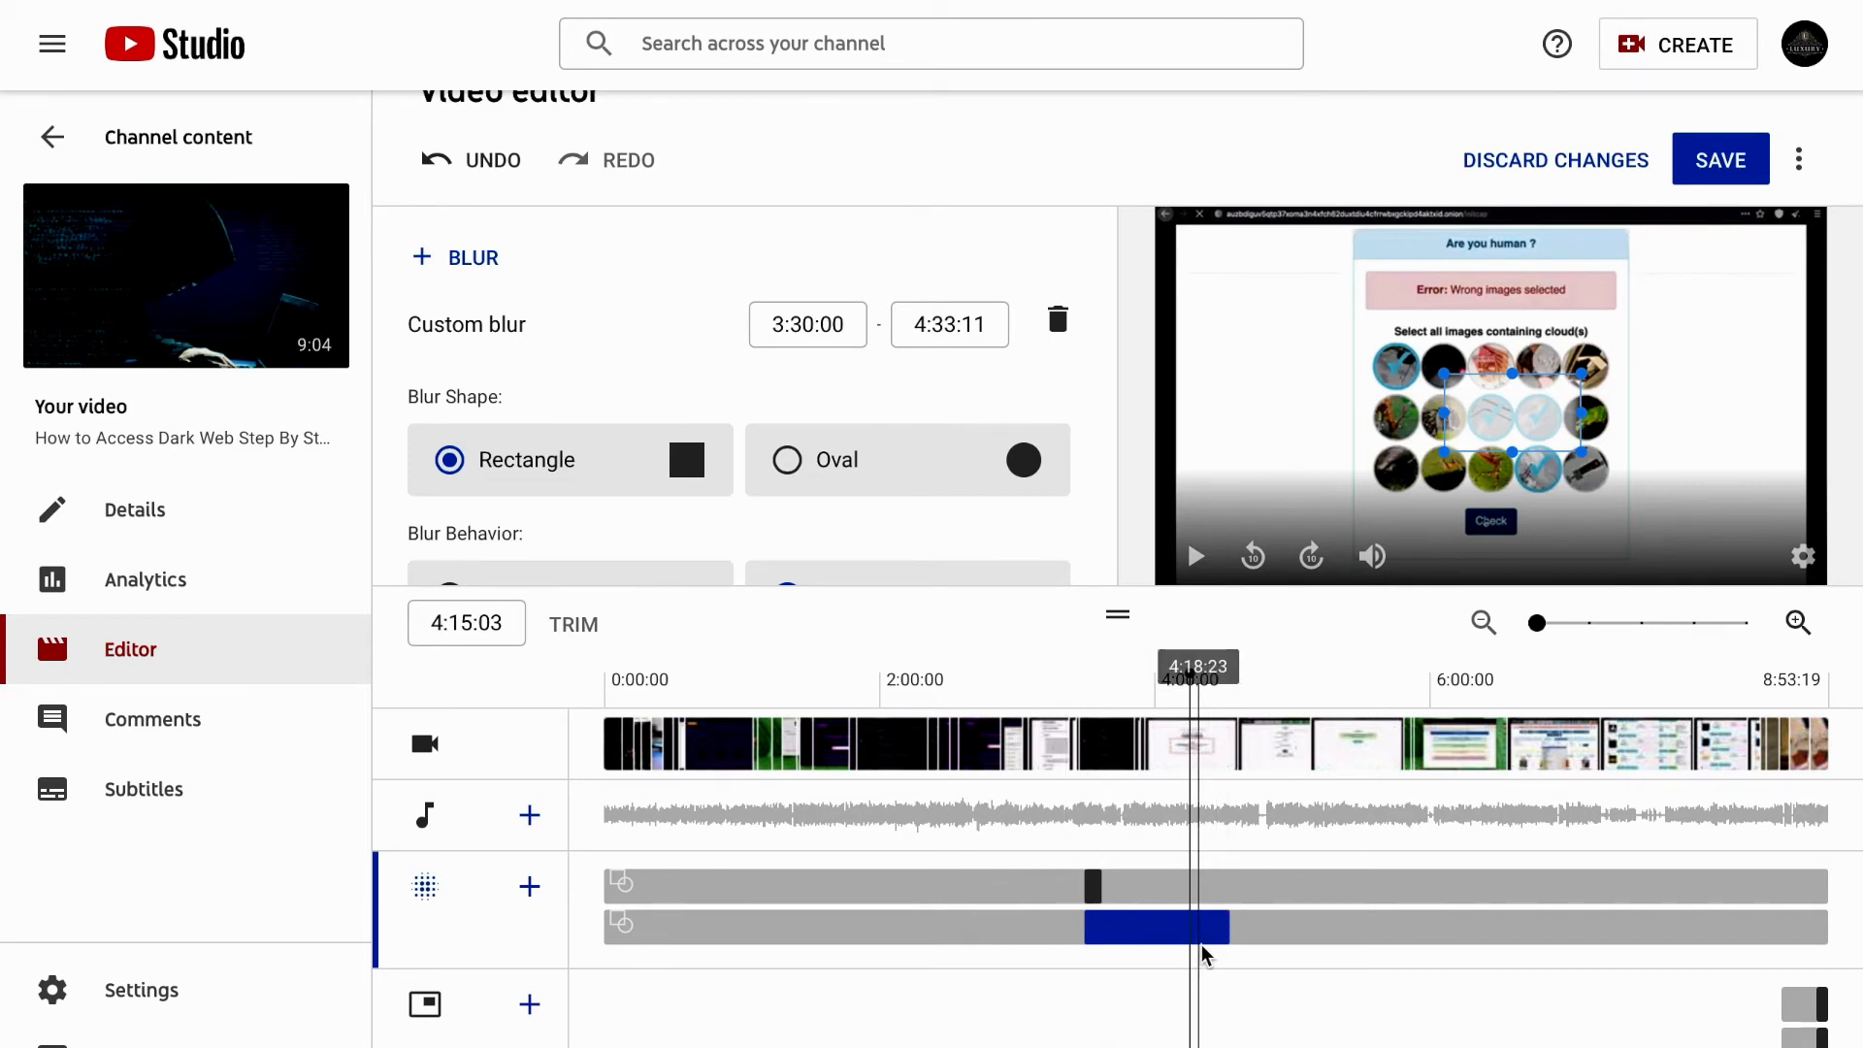
# Add a third custom blur at 5:59:05 over the News and Announcements window
pyautogui.click(1428, 749)
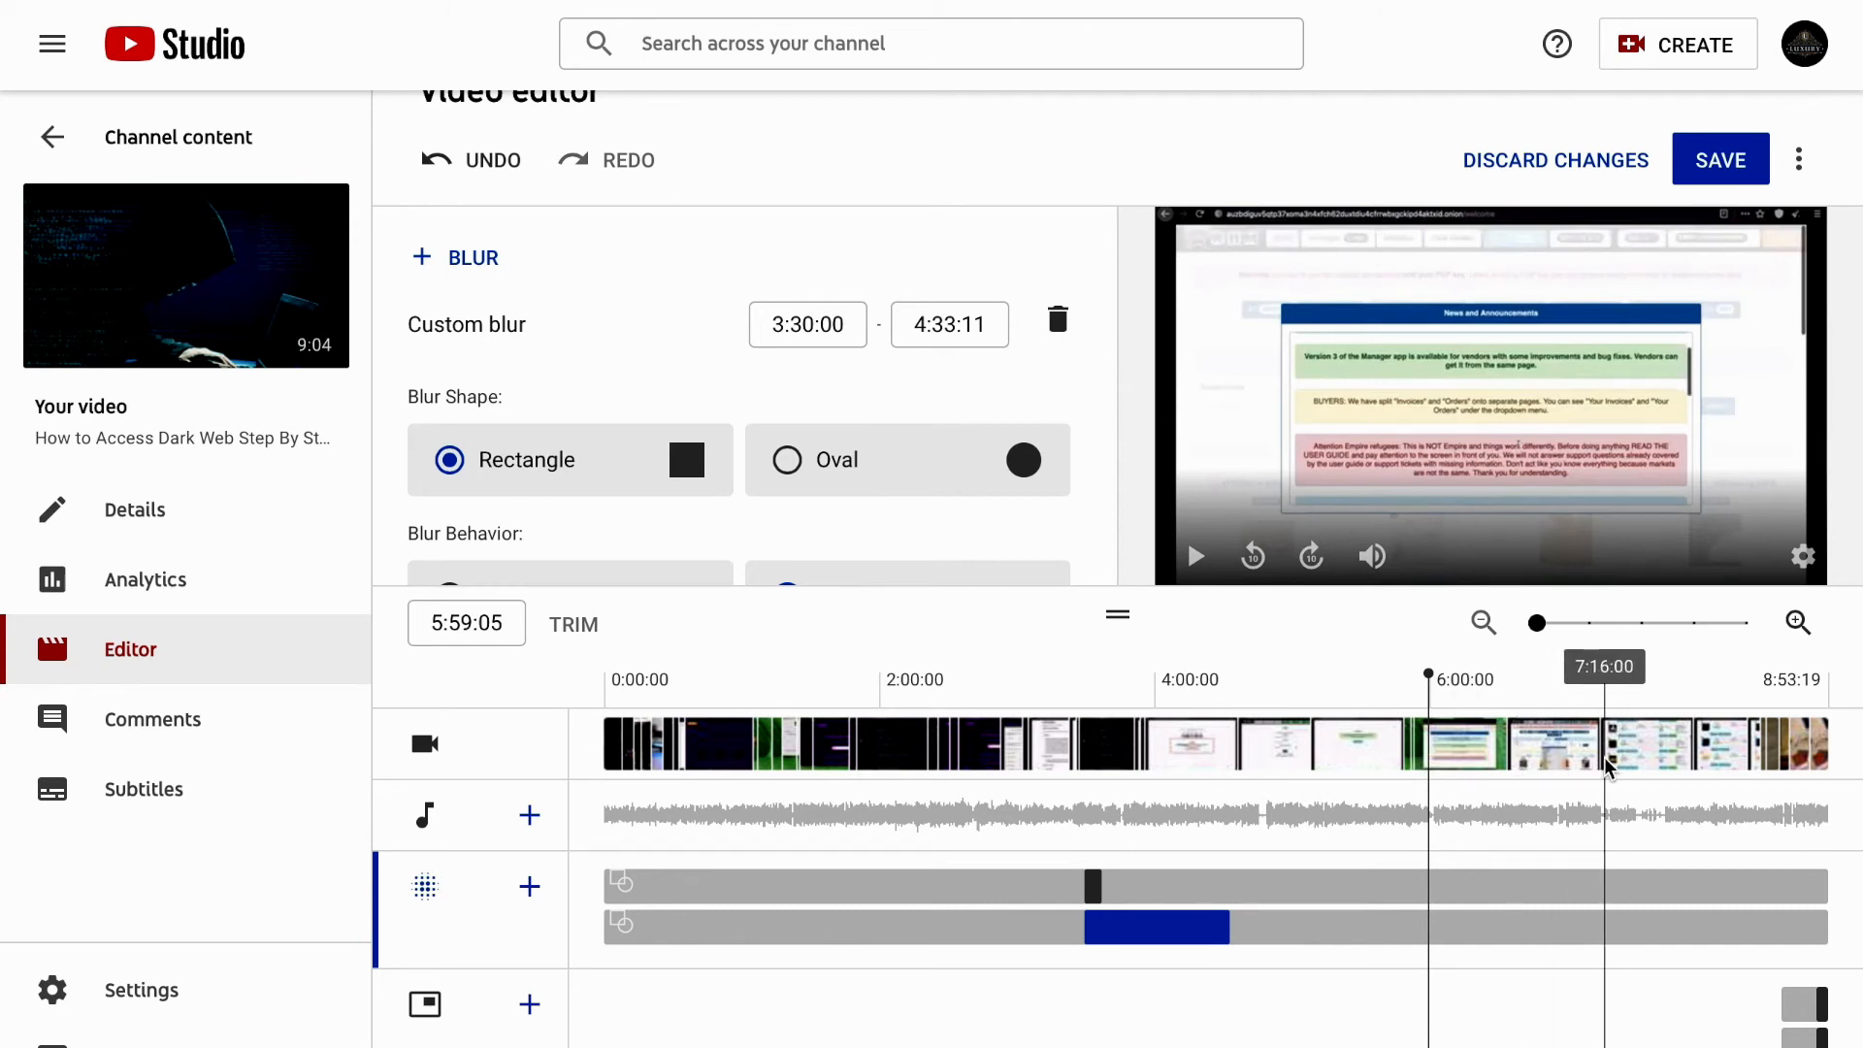
pyautogui.click(457, 258)
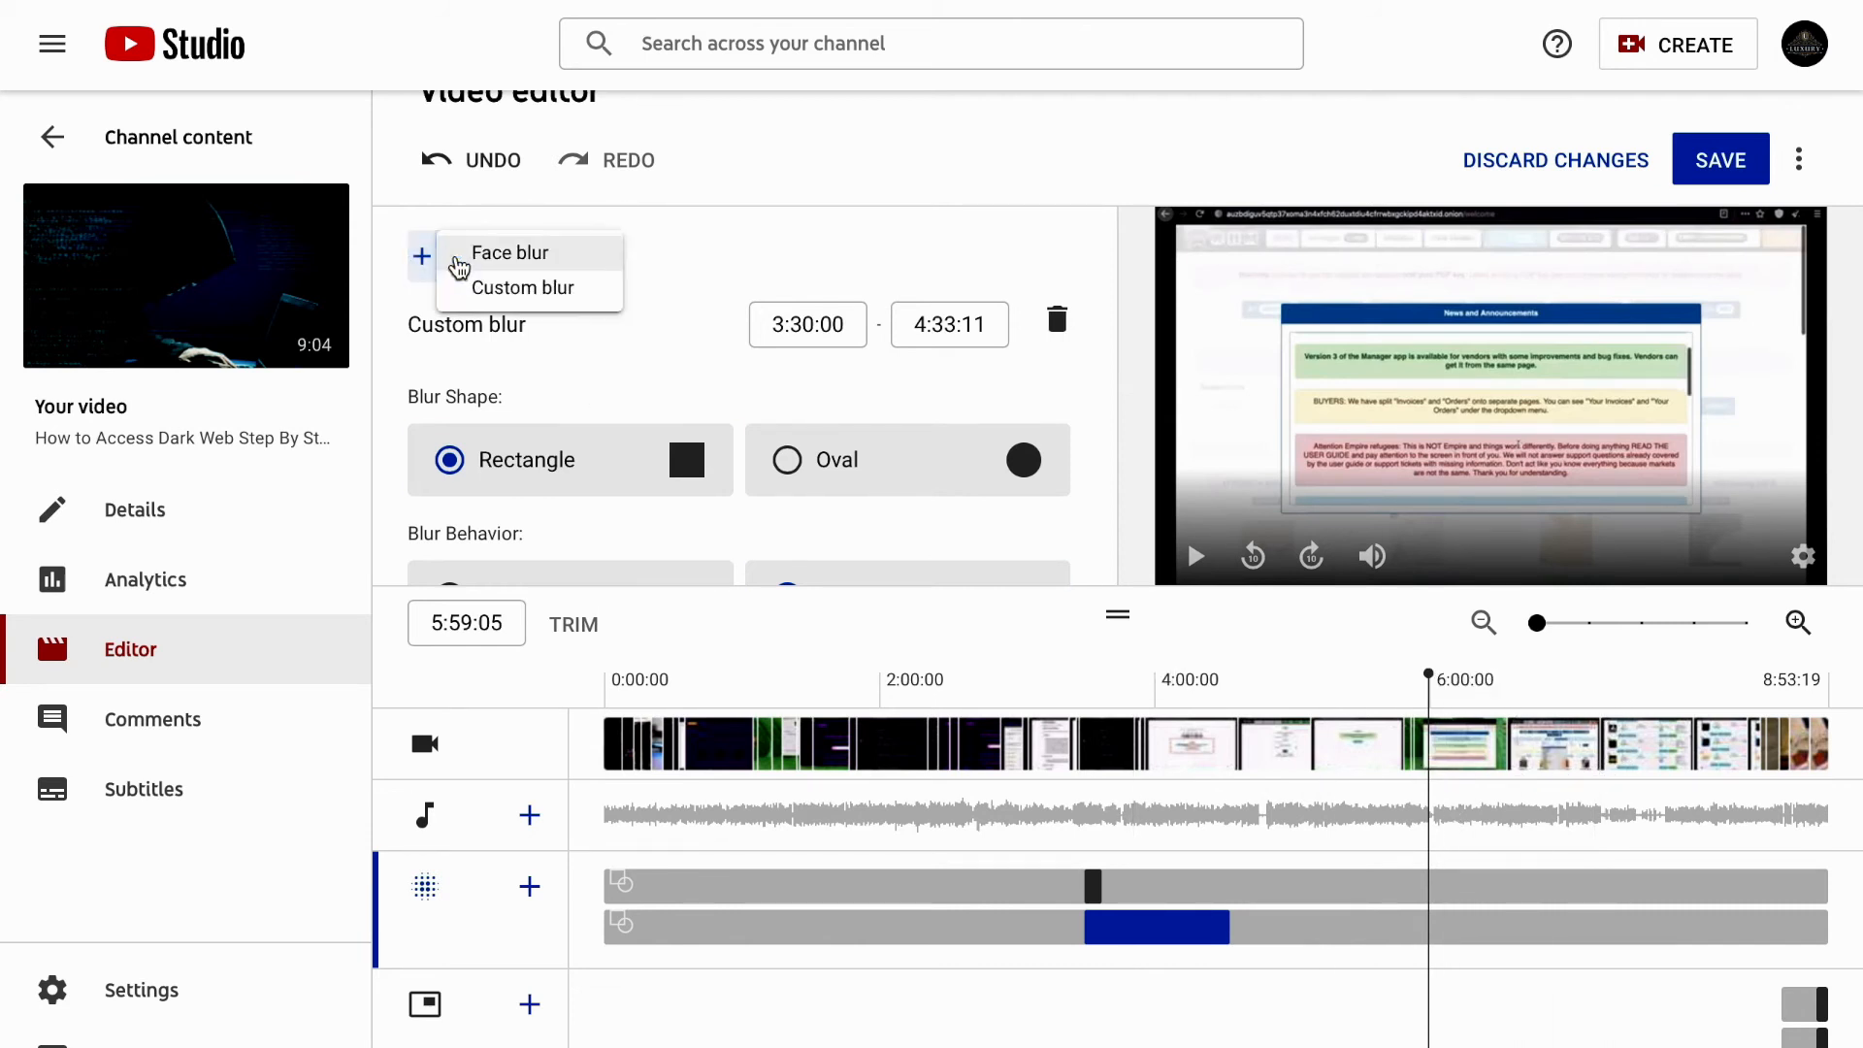
pyautogui.click(498, 286)
pyautogui.scroll(-1, 776, 485)
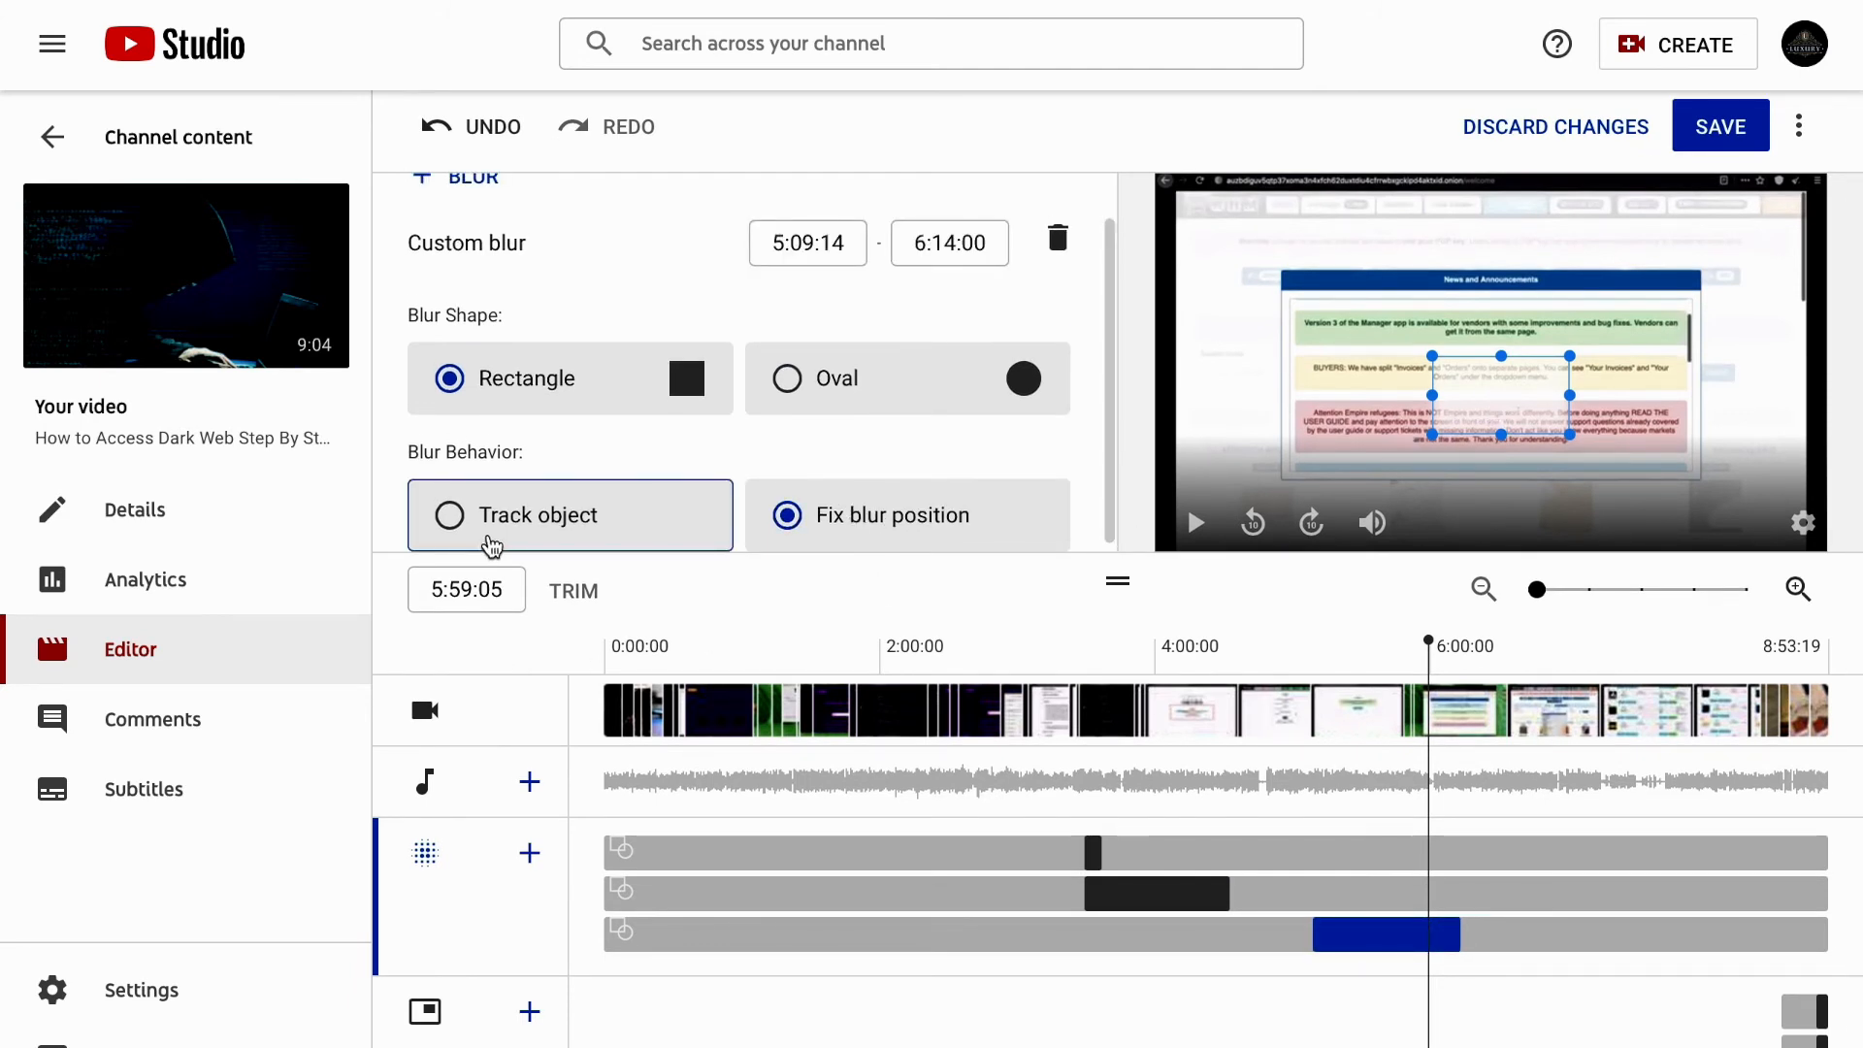
pyautogui.scroll(1, 1065, 813)
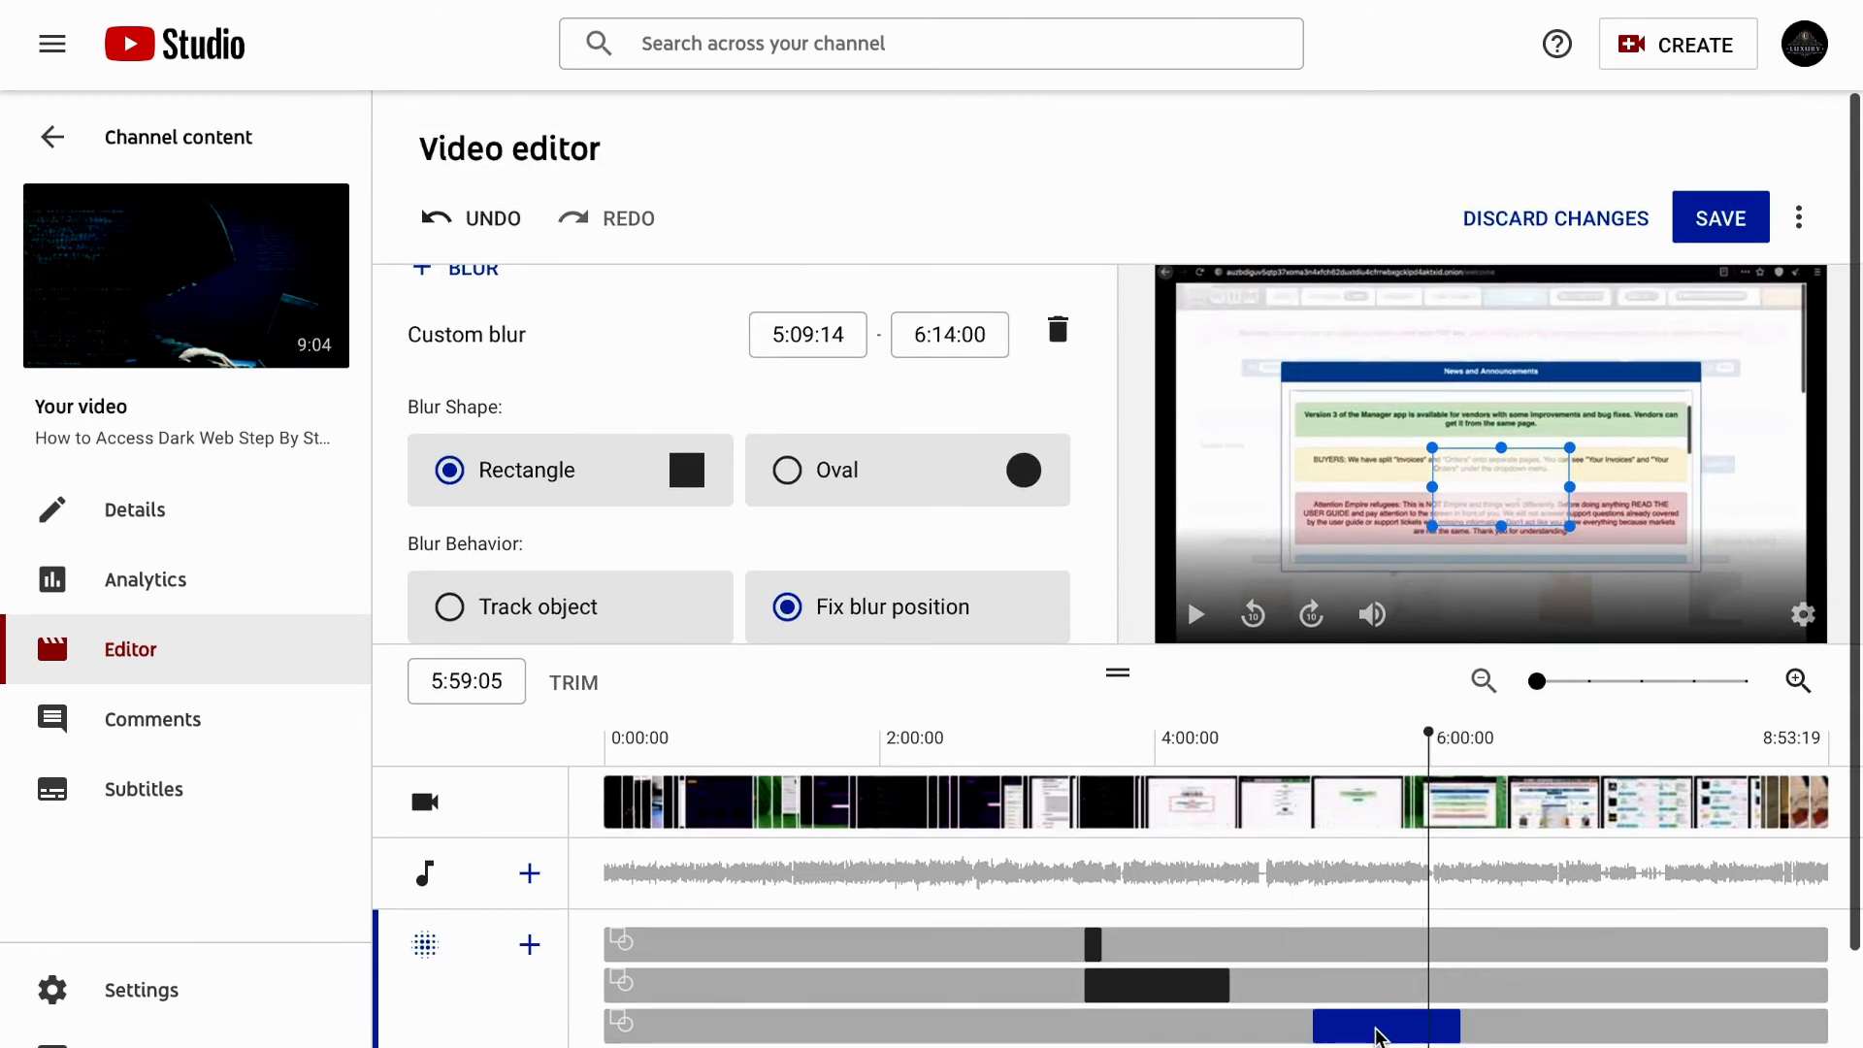
# Delete the third and second custom blurs, keeping only the first one
pyautogui.click(1059, 333)
pyautogui.click(1177, 981)
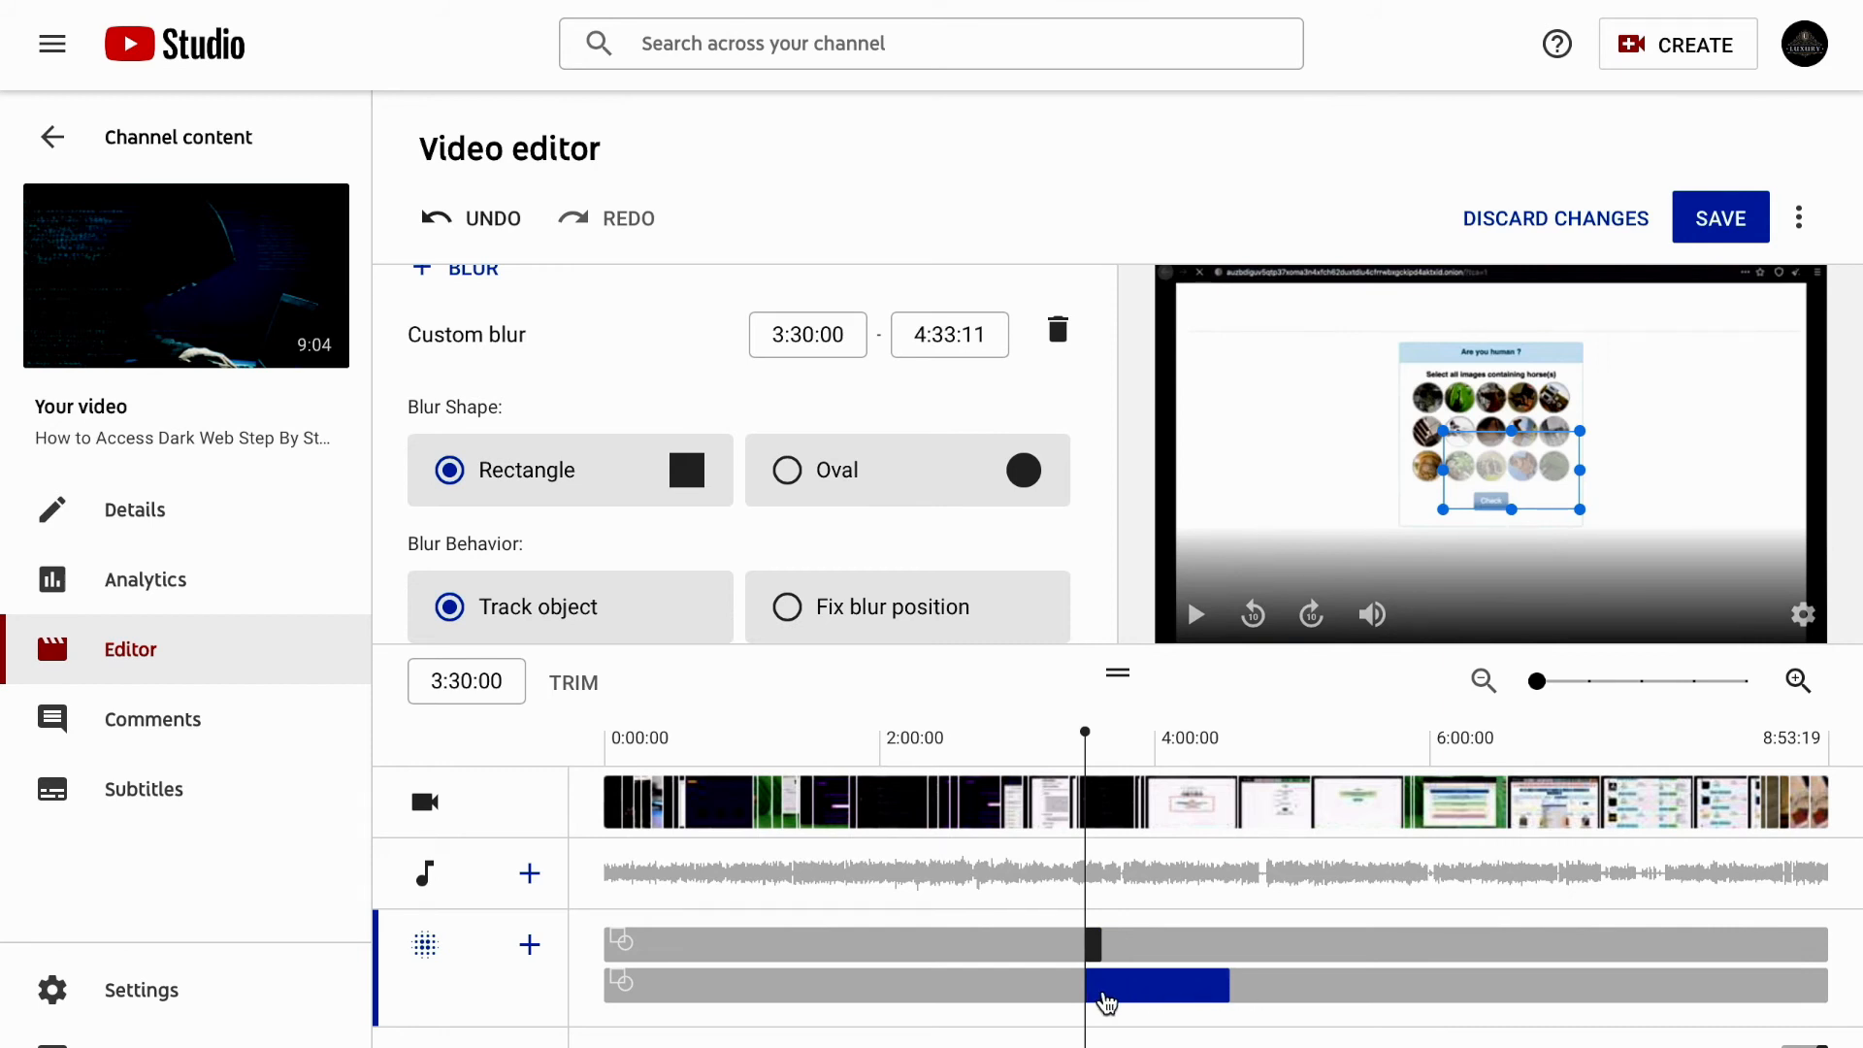
pyautogui.click(1058, 332)
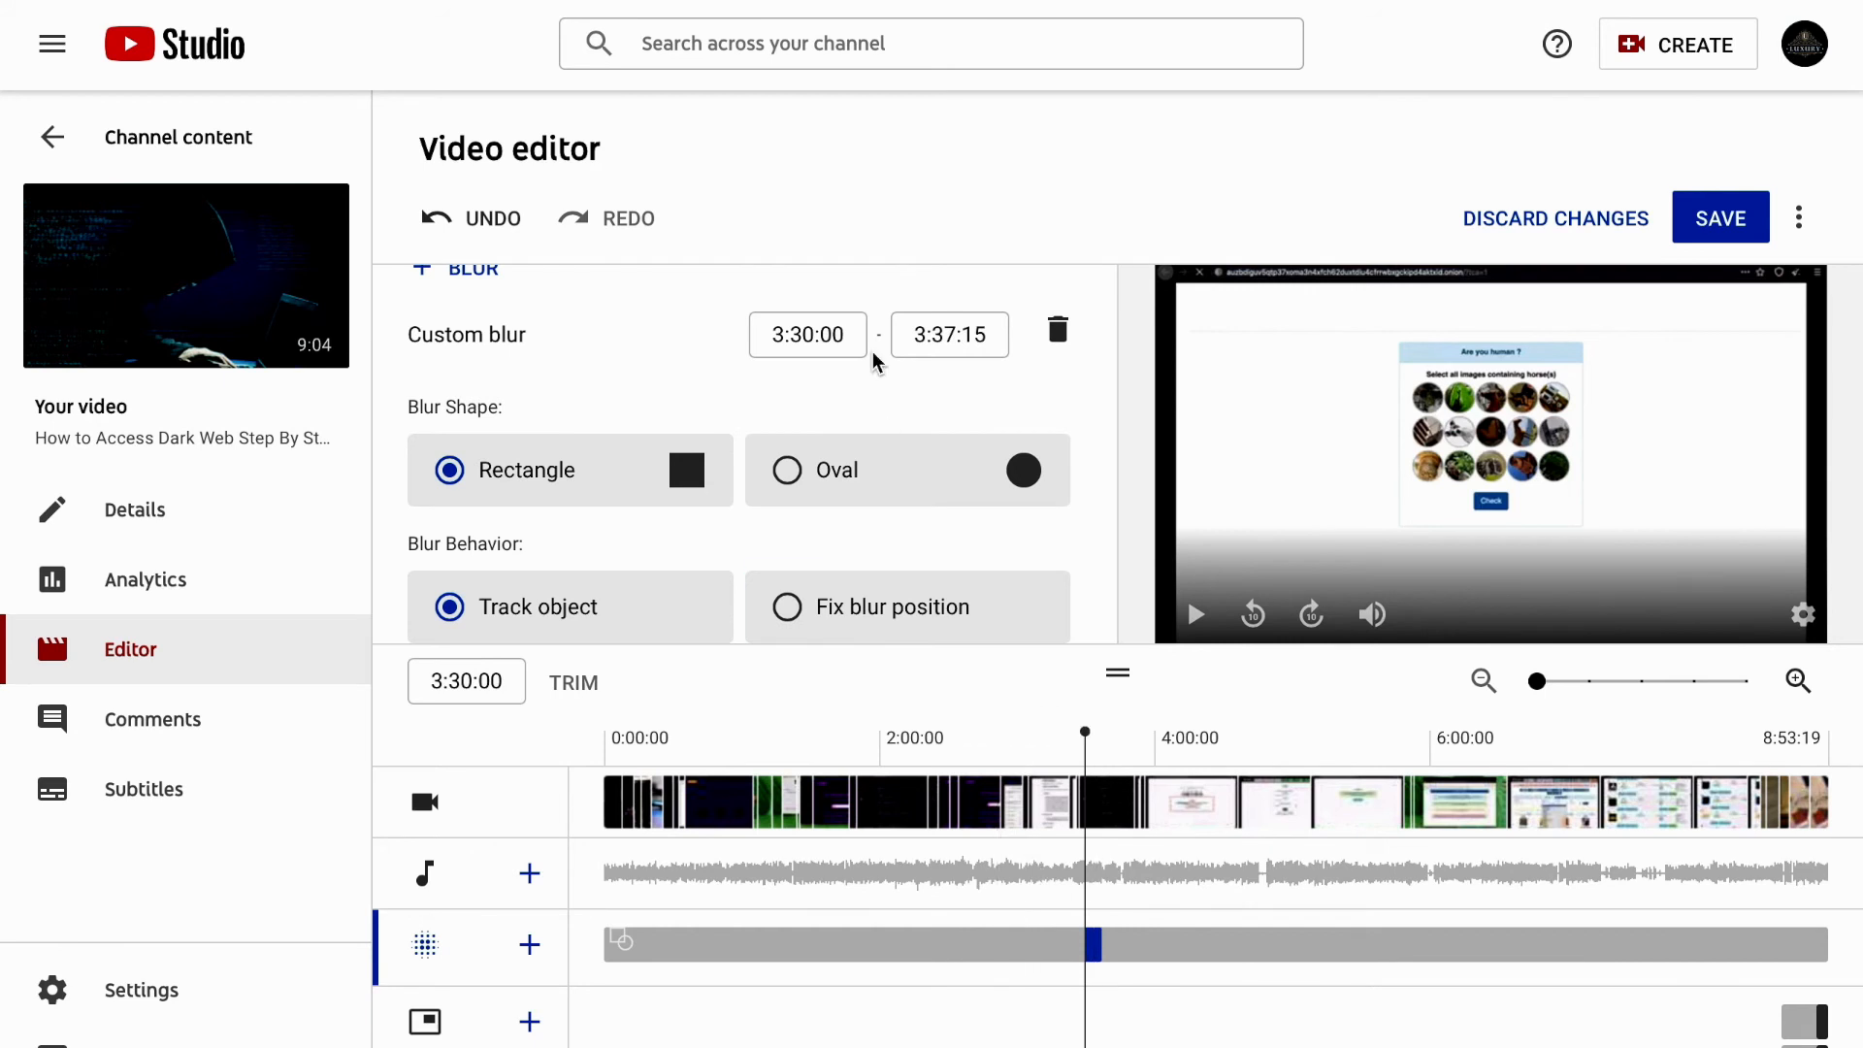
# Save the blur edits to the video and return to the channel content list
pyautogui.scroll(-1, 907, 413)
pyautogui.scroll(1, 941, 485)
pyautogui.scroll(1, 995, 604)
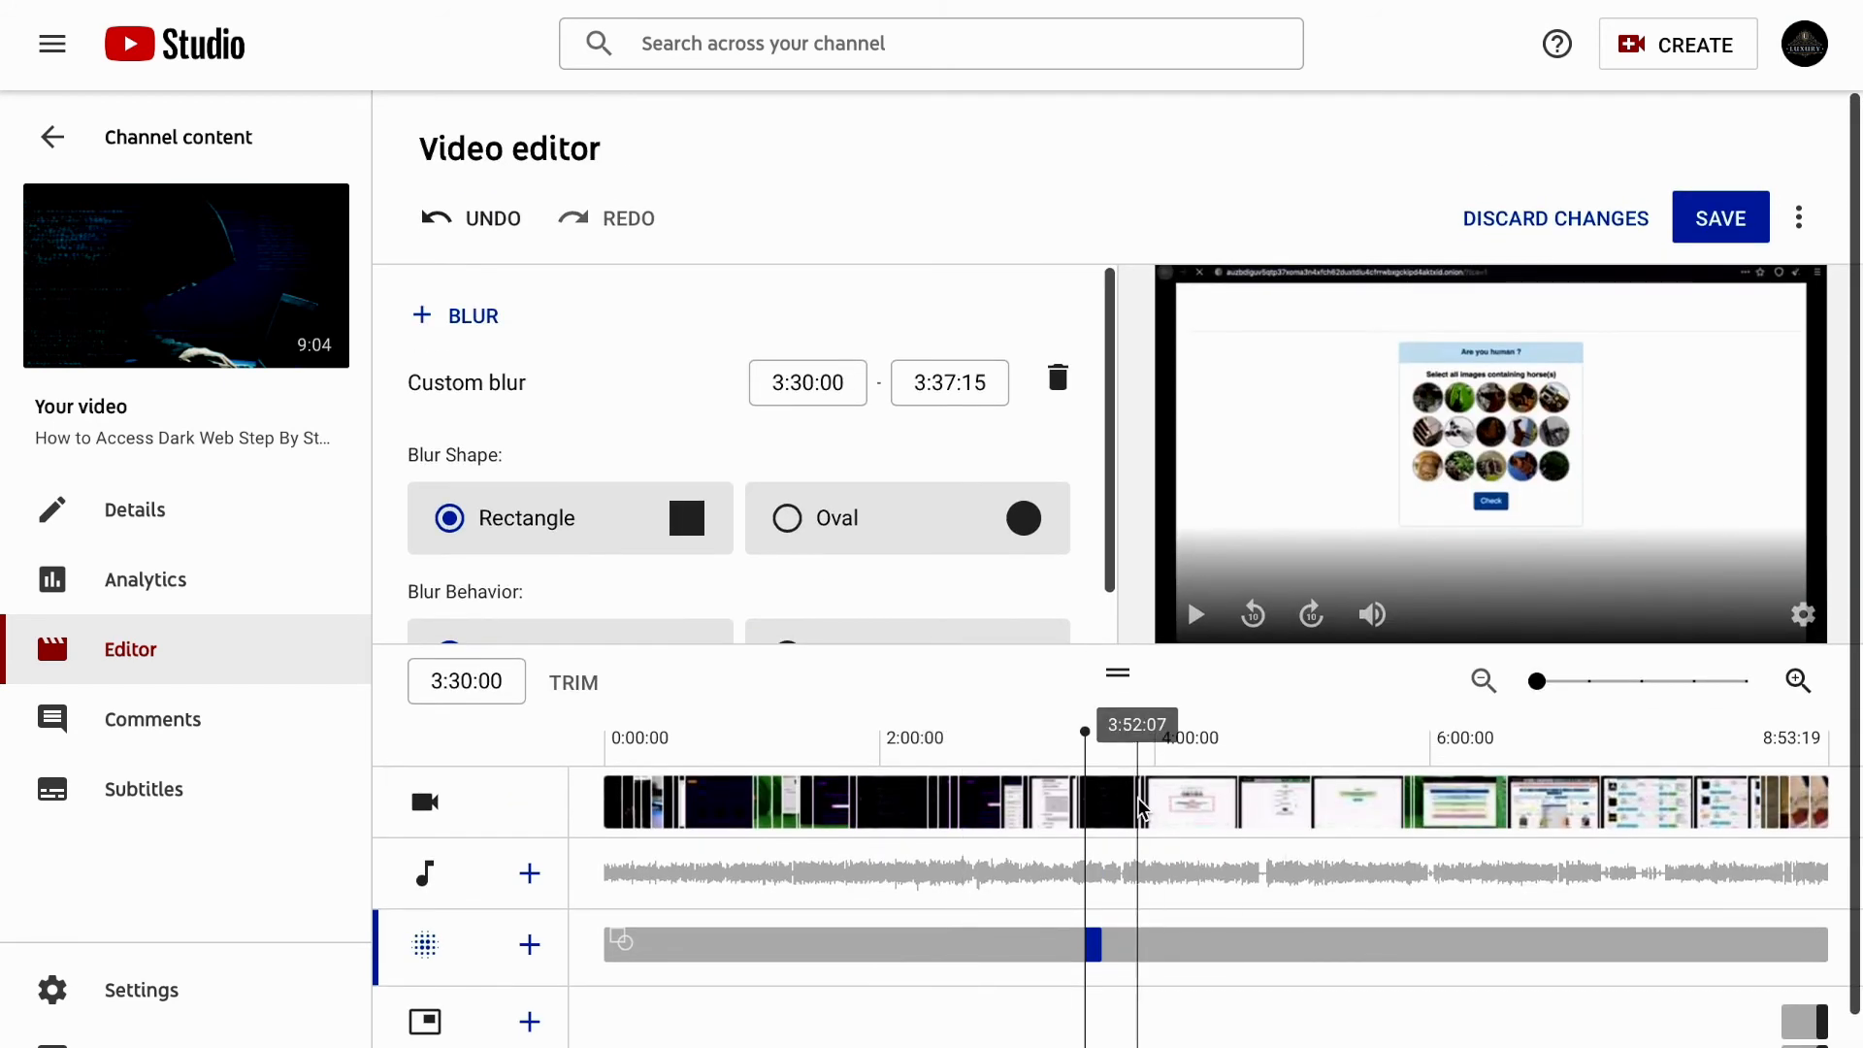
pyautogui.click(1709, 225)
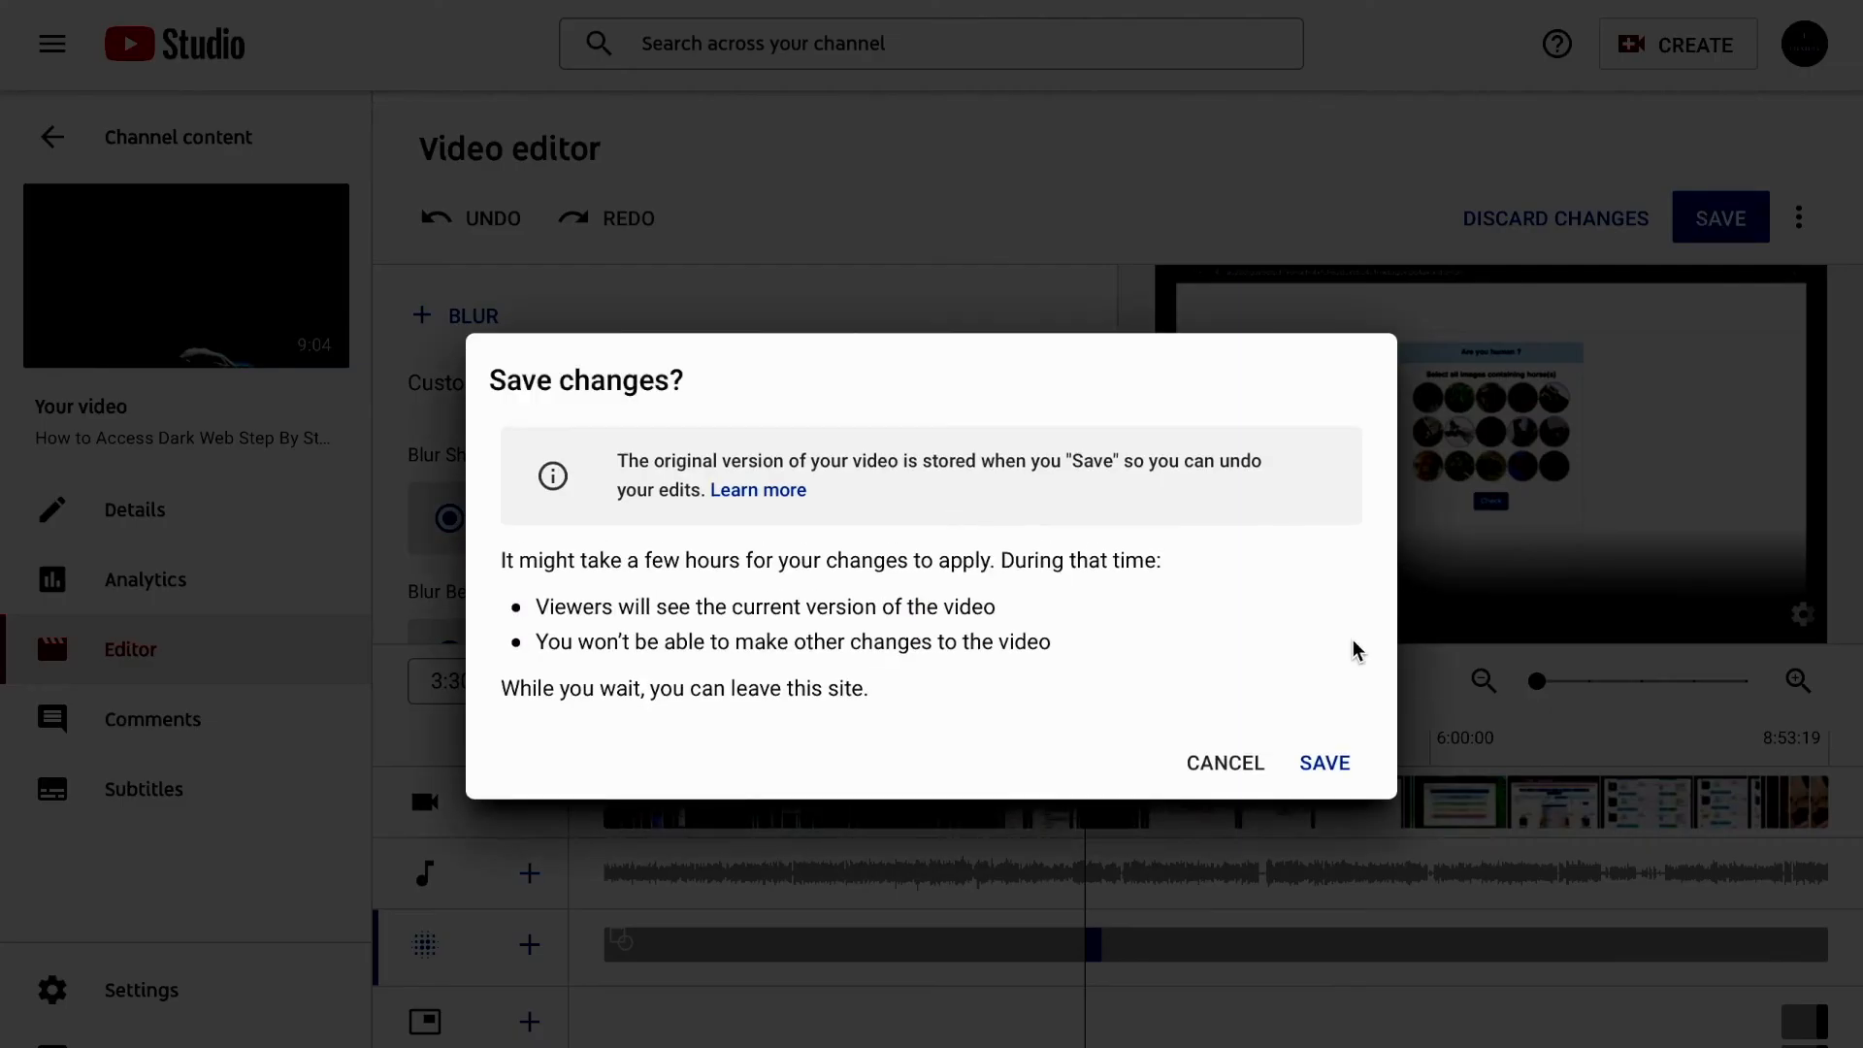
pyautogui.click(1325, 764)
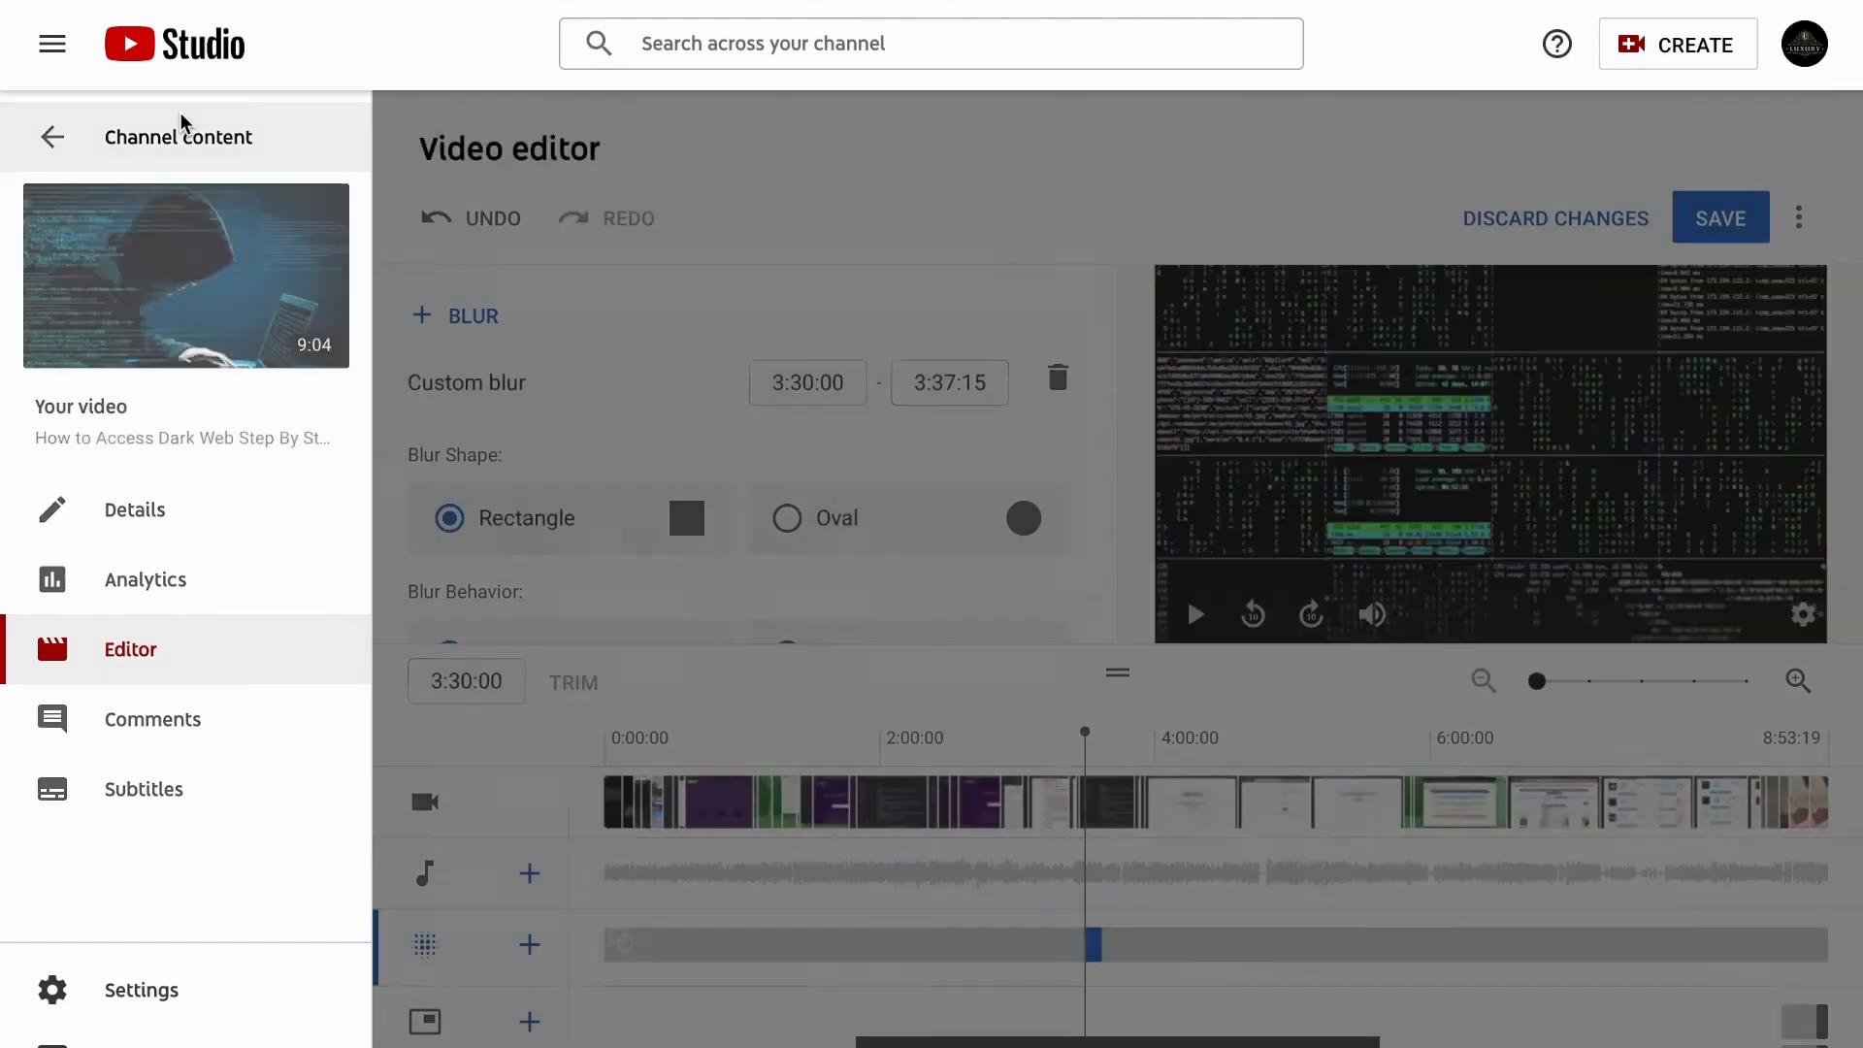
pyautogui.click(180, 125)
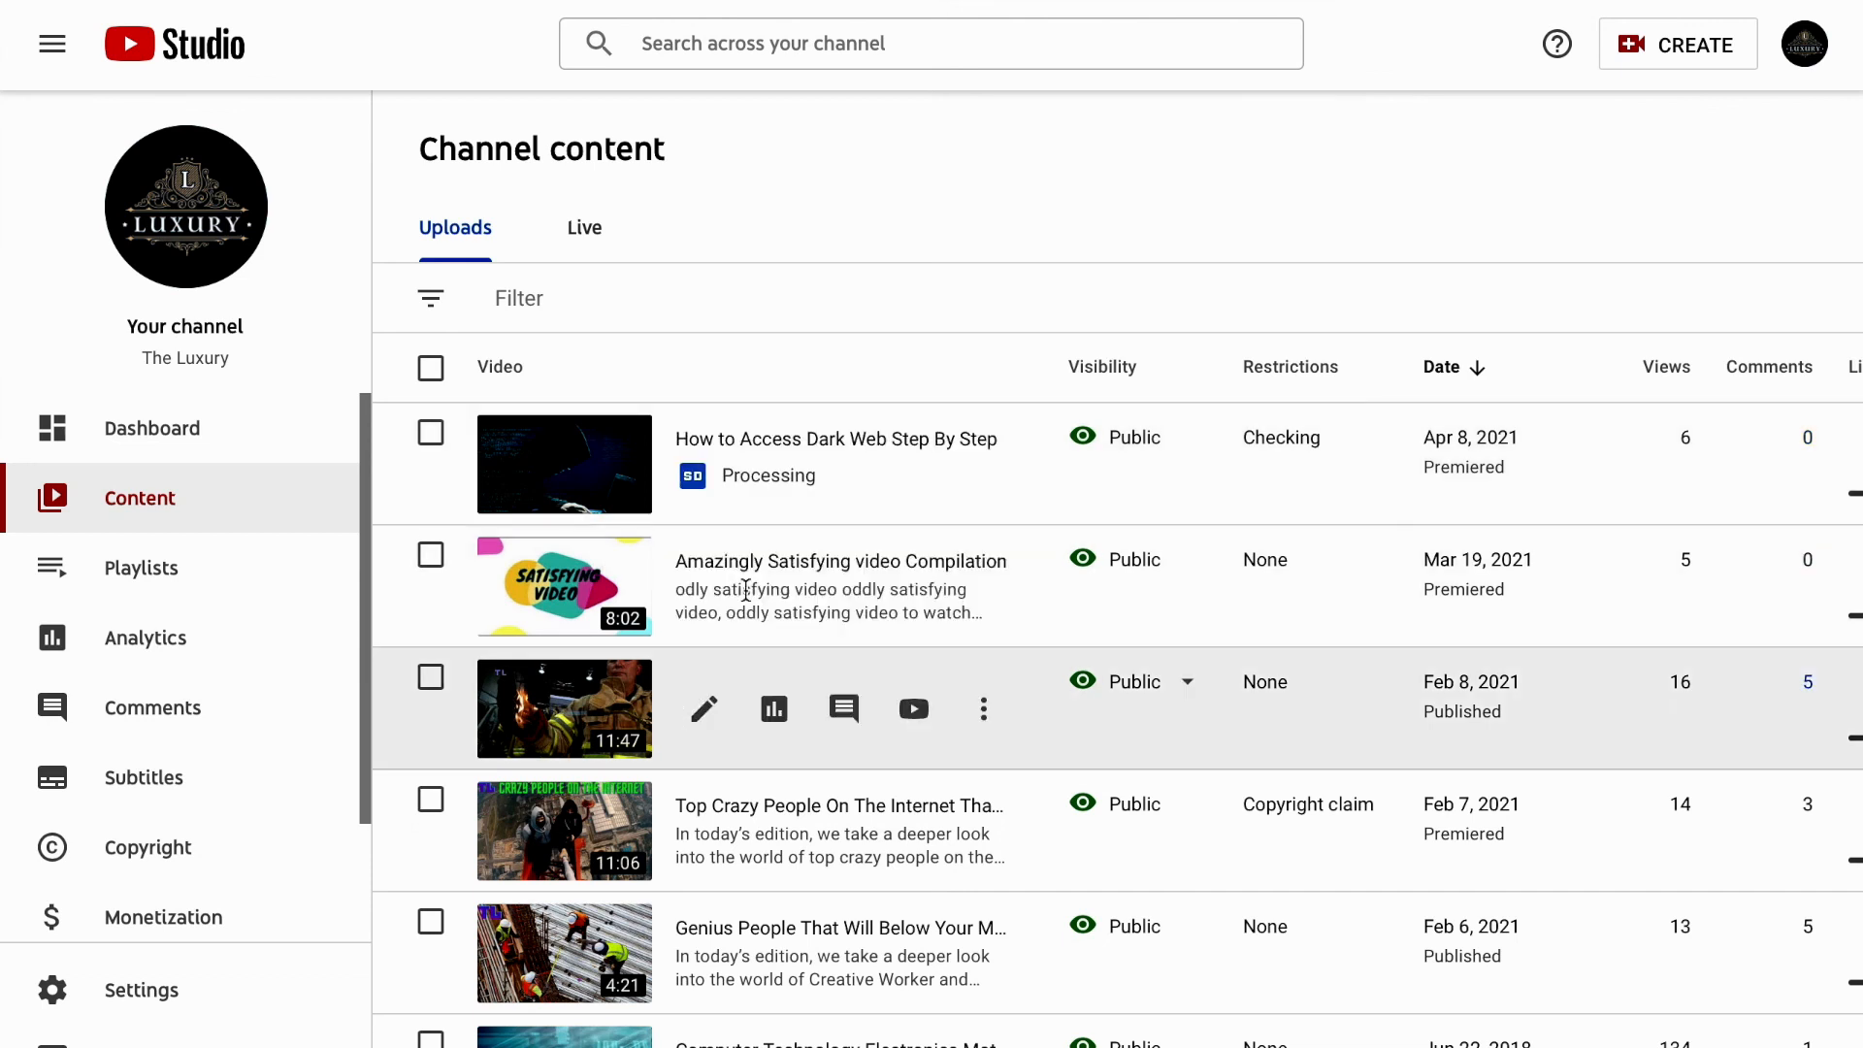